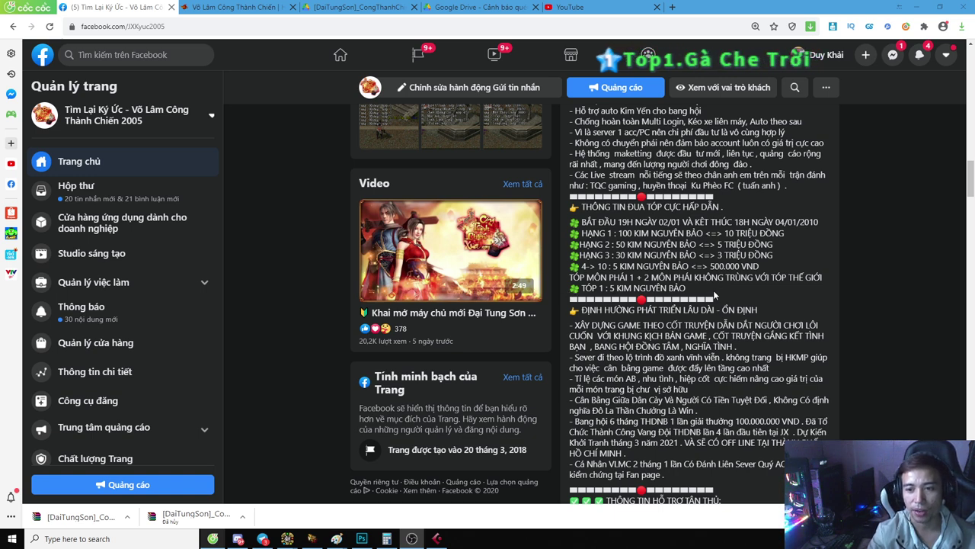
Step: From Coc Coc's download bar, reveal the 2.83 GB DaiTungSon archive in its folder on D:
scroll(714, 295, down, 1)
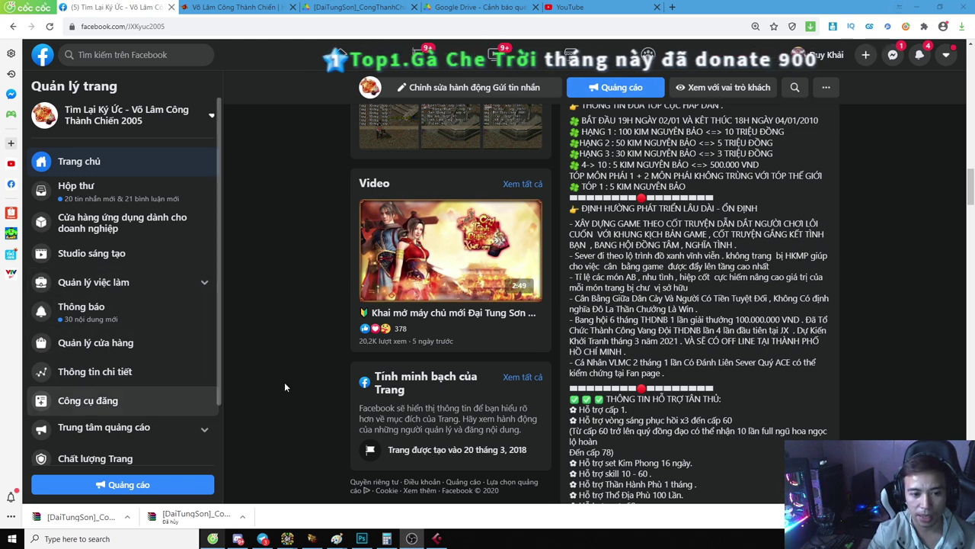
right_click(91, 526)
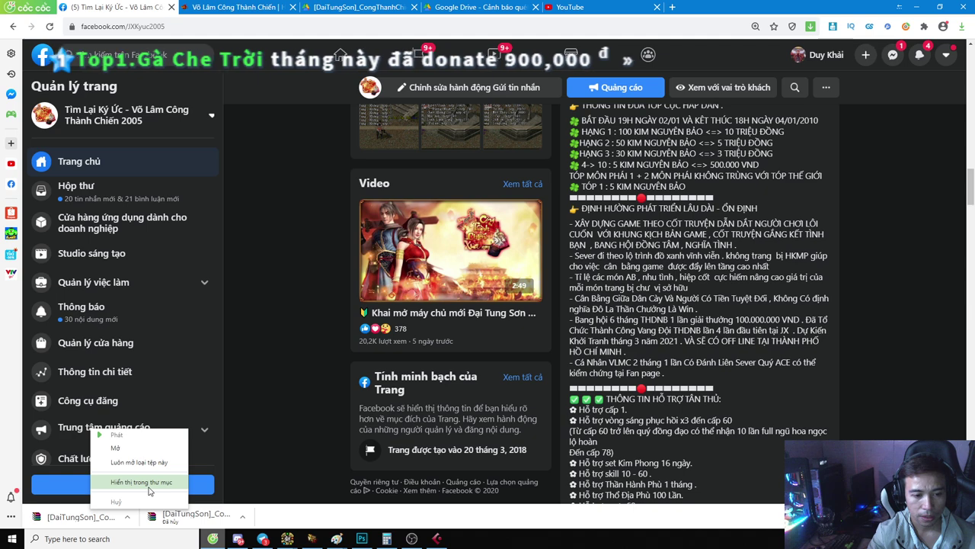
click(148, 489)
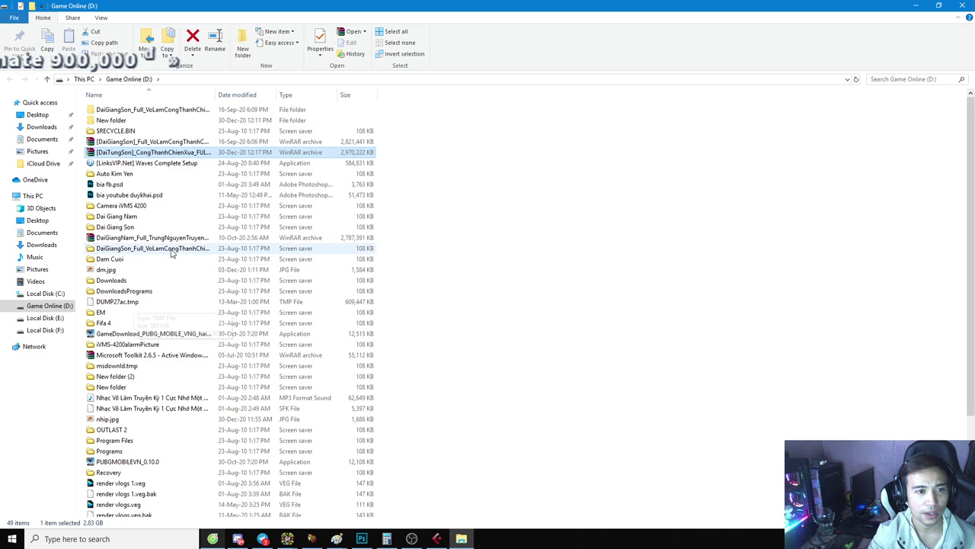
Step: Go to the Game Online (D:) drive from This PC
scroll(204, 291, down, 3)
scroll(207, 296, up, 3)
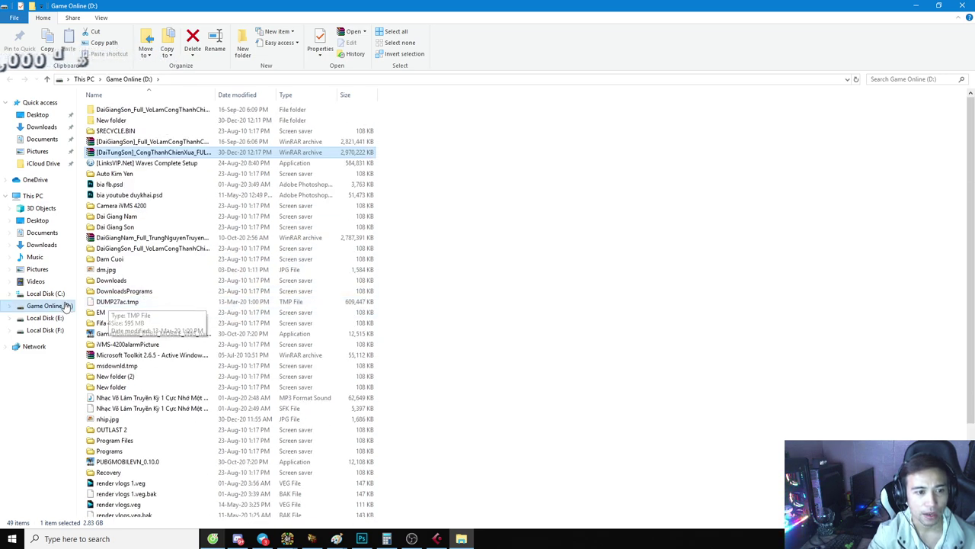
click(35, 197)
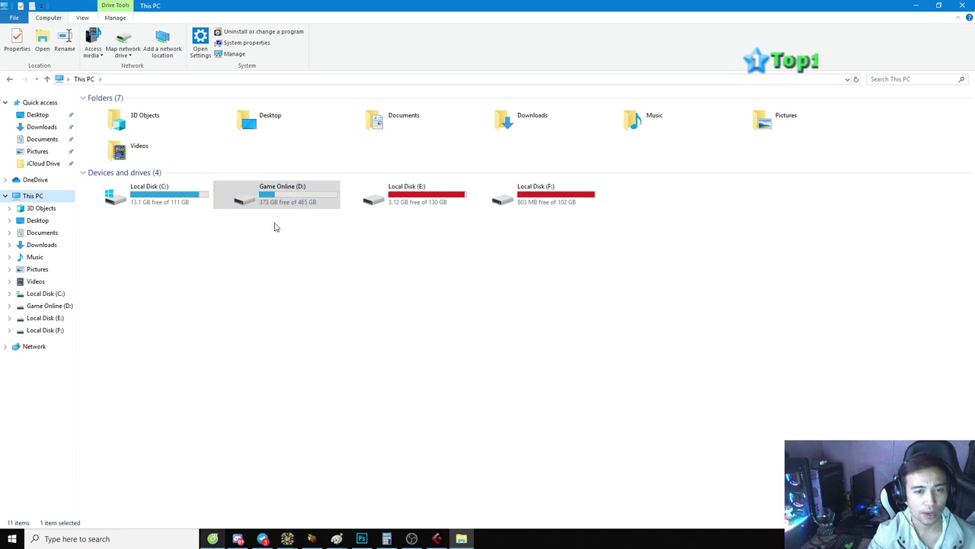
click(50, 306)
scroll(196, 240, down, 4)
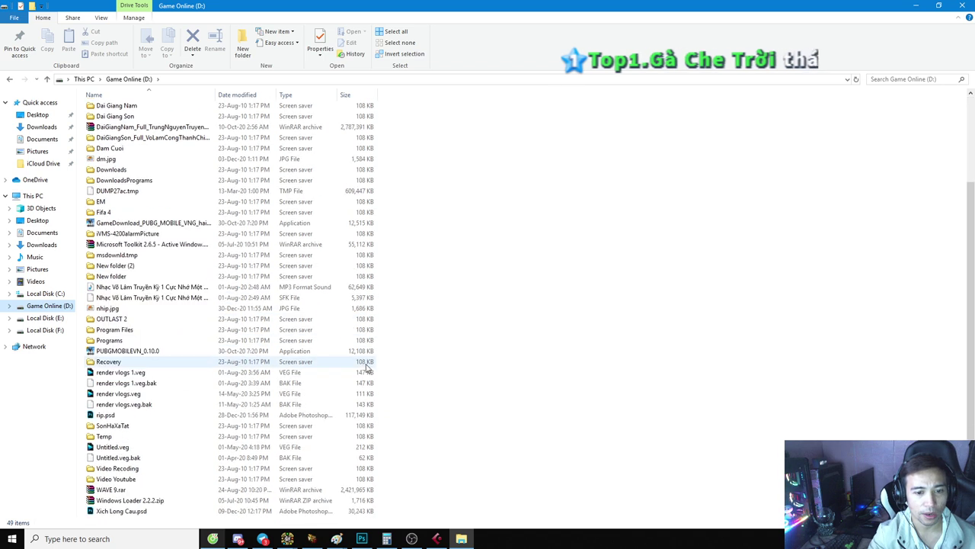
Step: Create a folder named DaiTungSon on D: and select the game archive
right_click(418, 497)
mouse_move(488, 467)
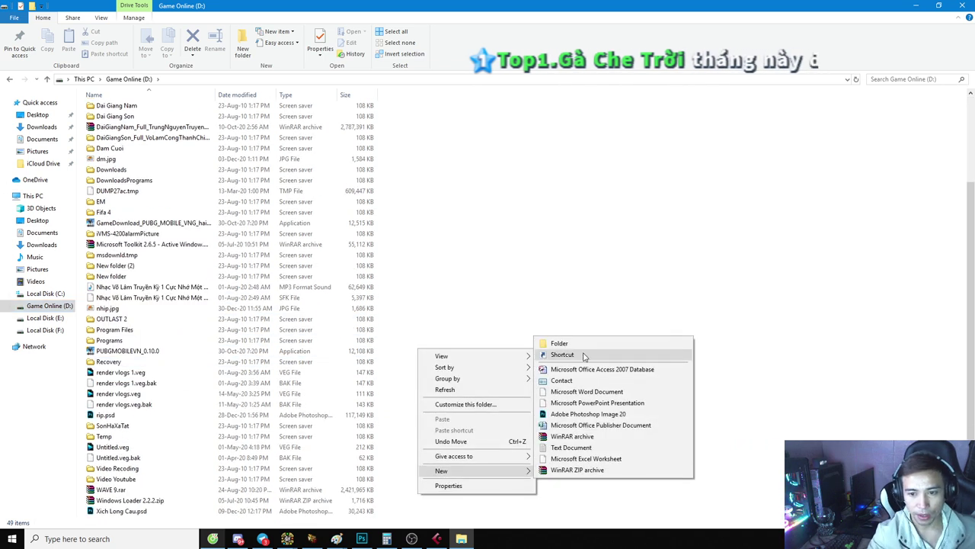
click(581, 347)
text(DaiT)
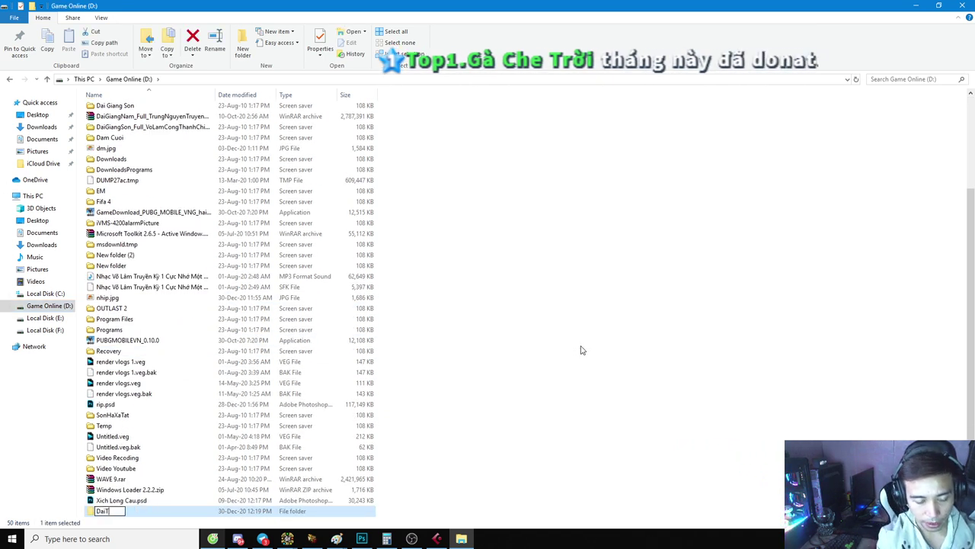
text(ungSon)
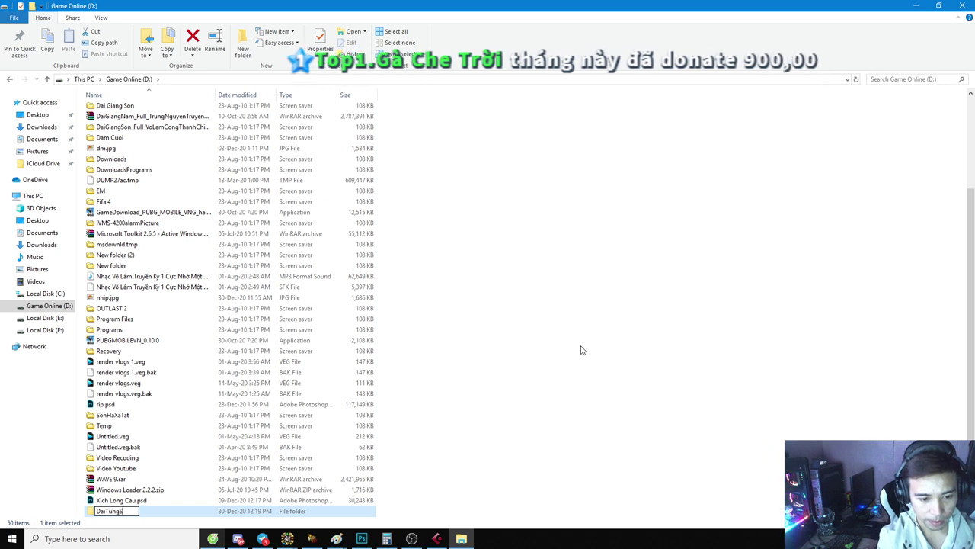
key(Return)
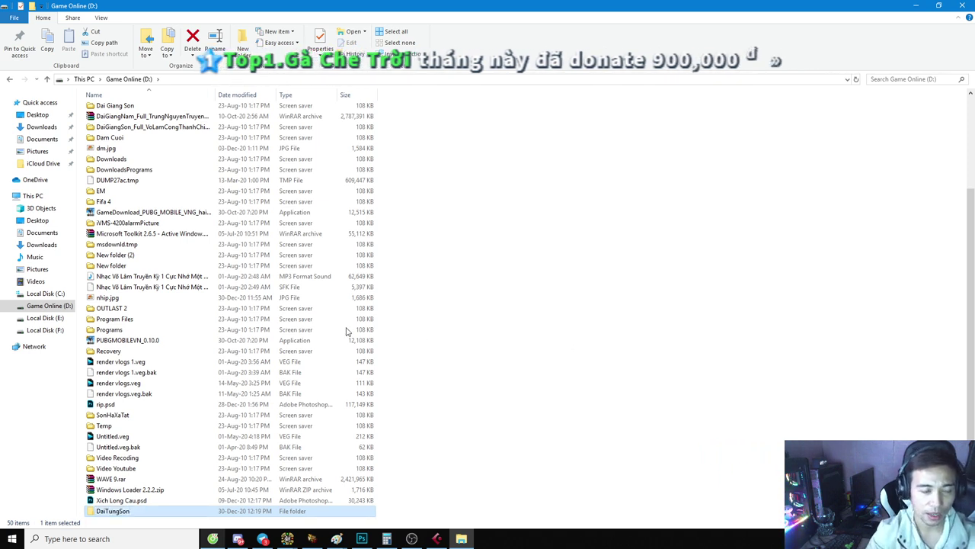
scroll(285, 297, up, 4)
click(148, 153)
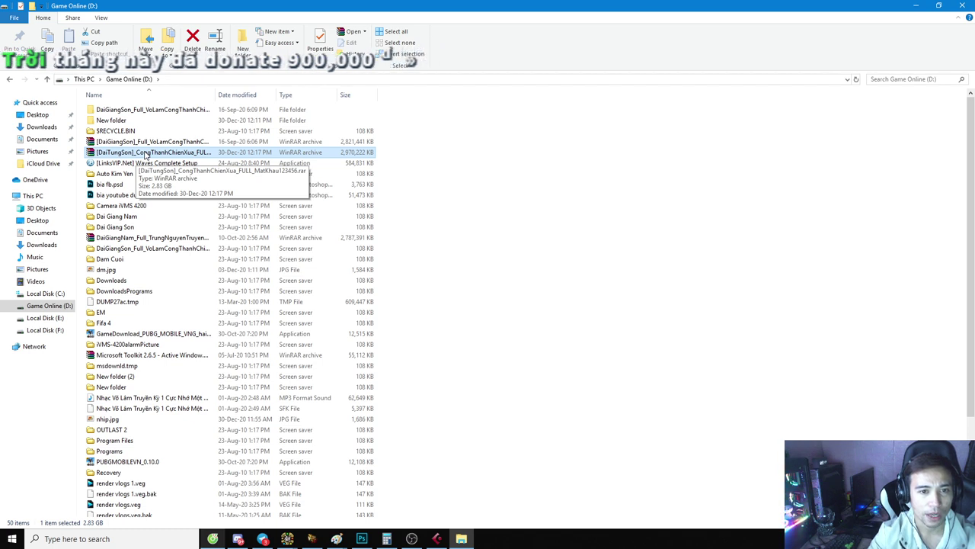
Step: Try Extract Here on the archive, then cancel its password prompt without extracting
right_click(144, 155)
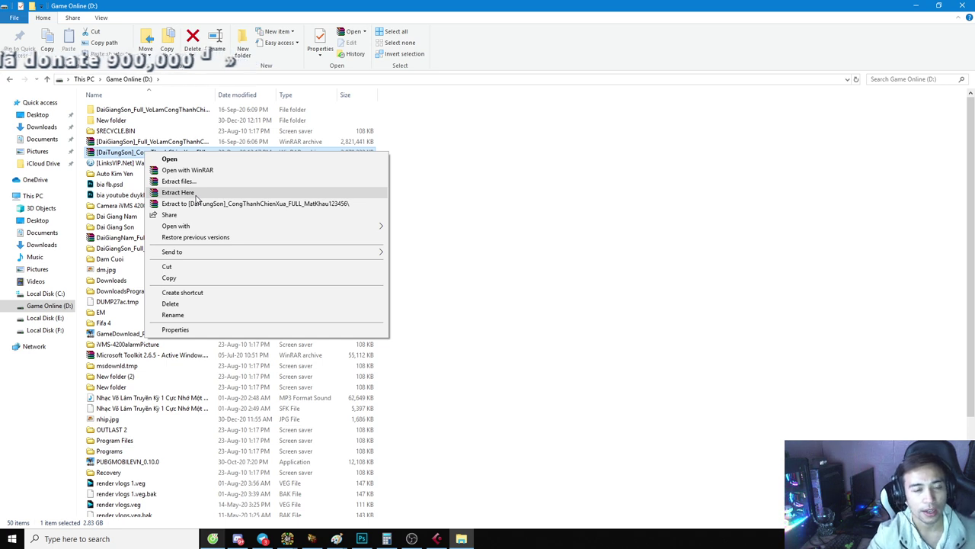
click(195, 195)
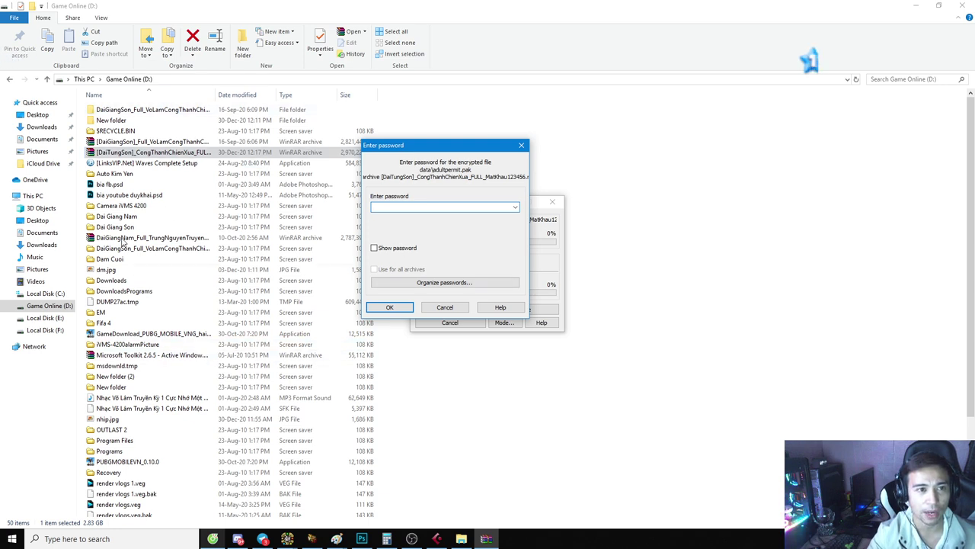
click(520, 146)
right_click(142, 152)
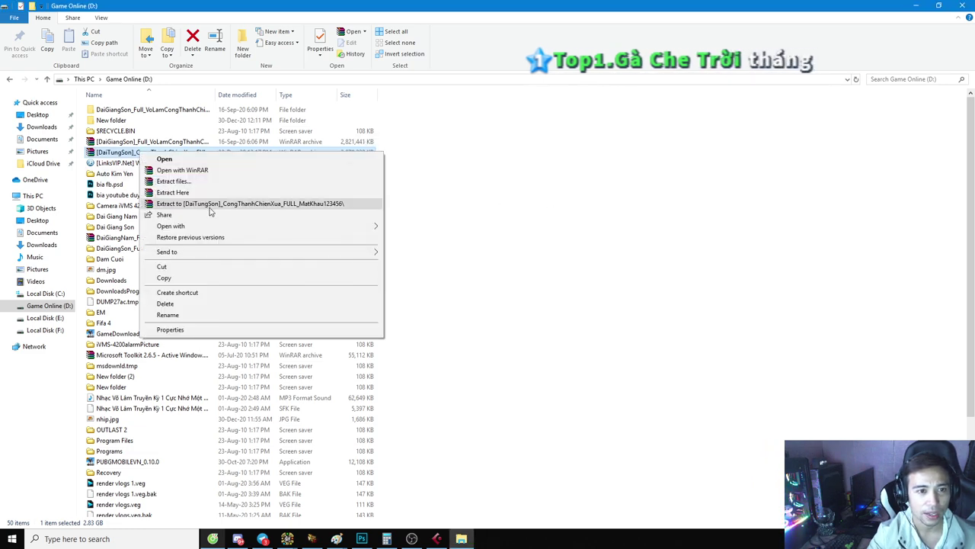
Step: Use Extract files to extract the archive into D:\DaiTungSon
click(183, 183)
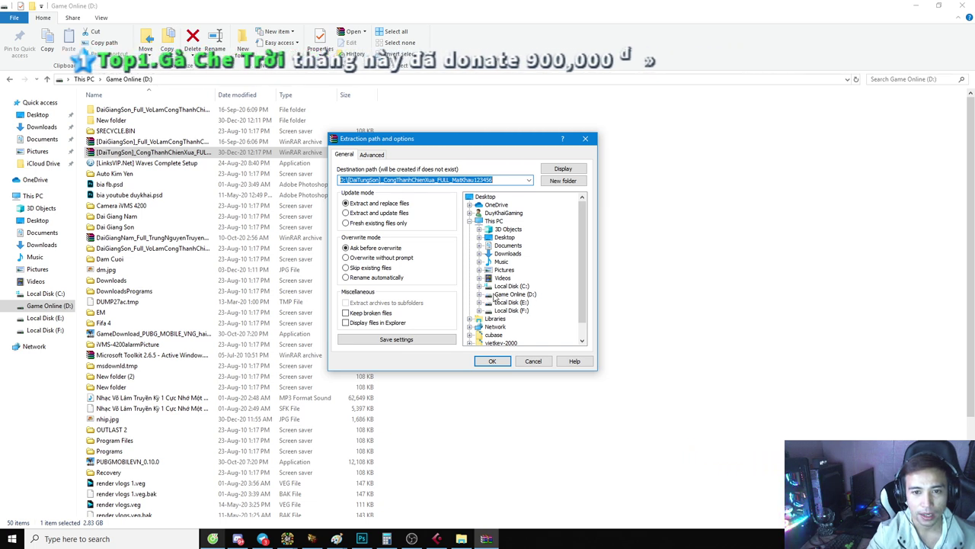
click(488, 294)
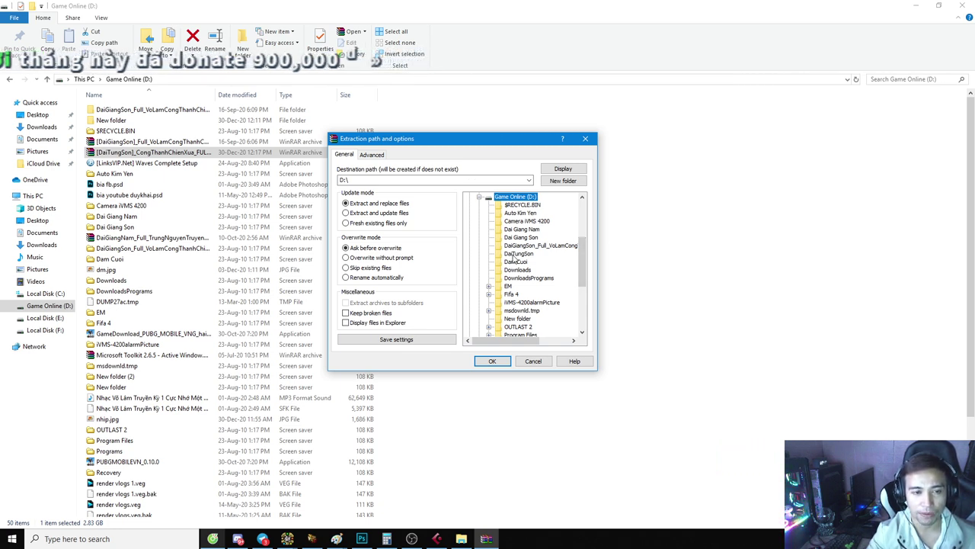
click(518, 253)
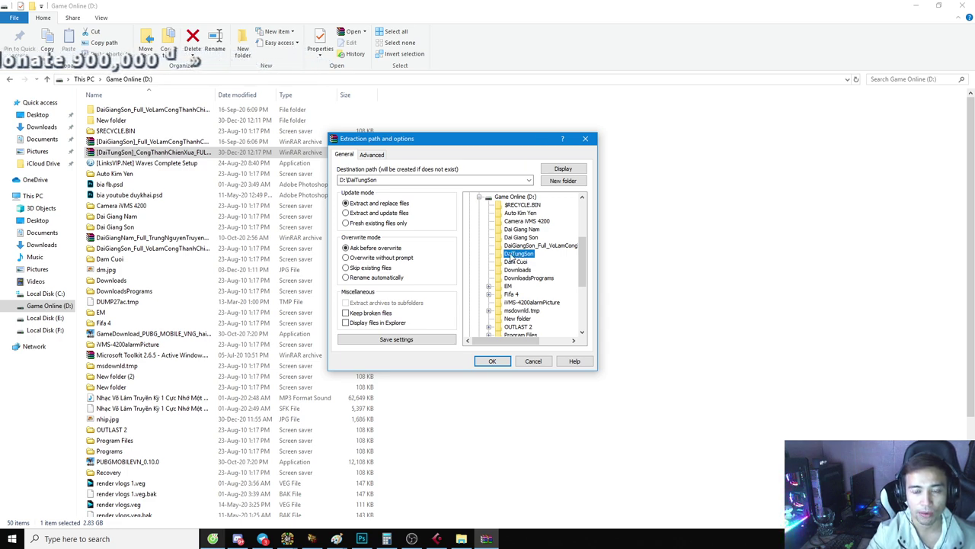
click(493, 361)
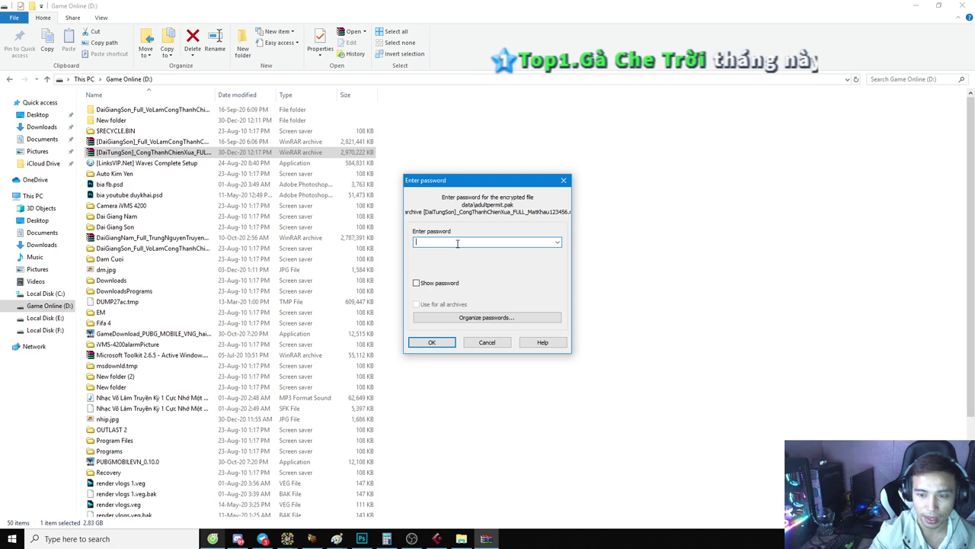
Step: Enter the archive password, show it to verify, and let extraction into DaiTungSon run
text(123456)
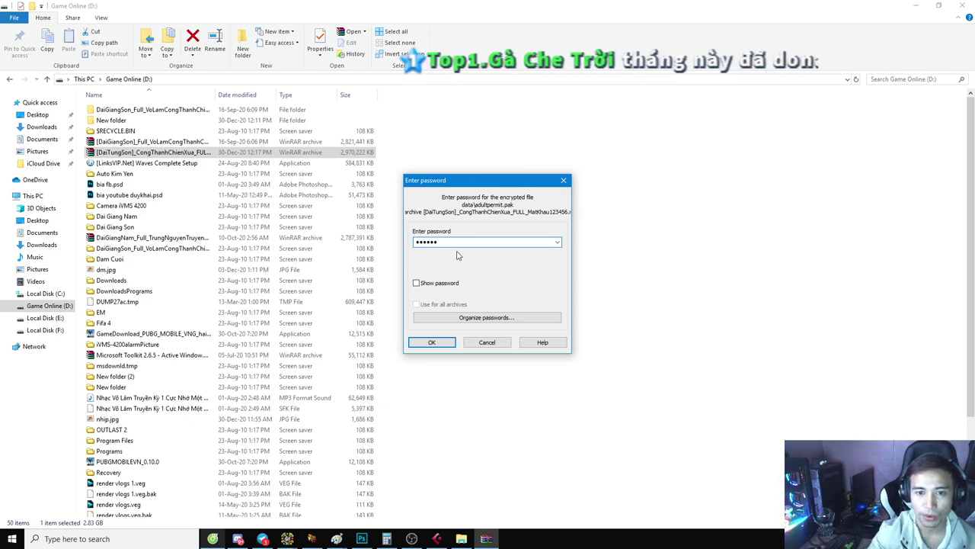
click(417, 283)
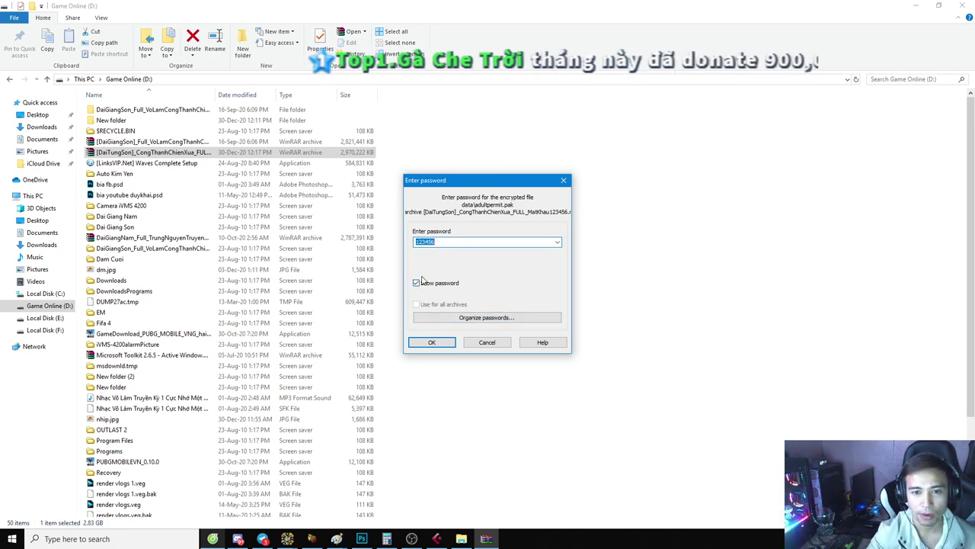
click(431, 343)
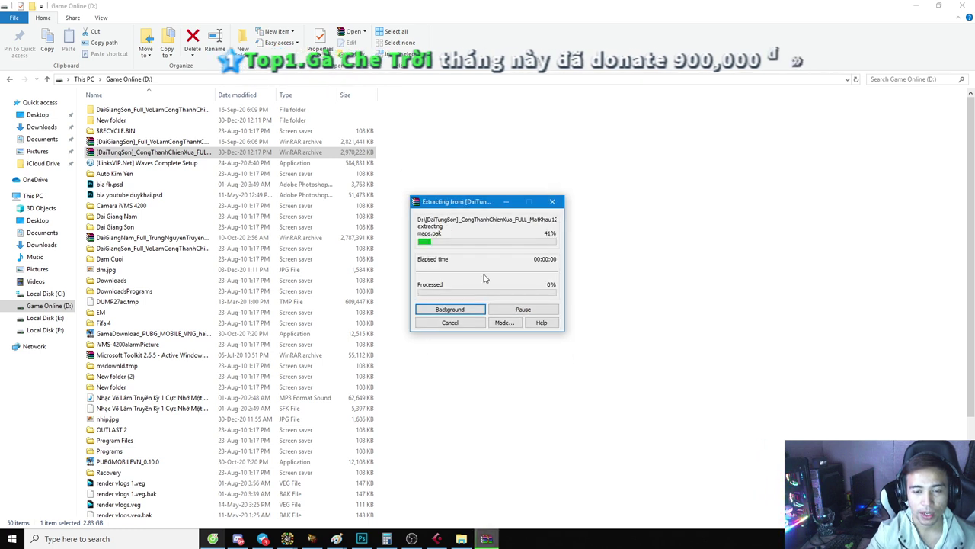
drag(474, 204, 456, 193)
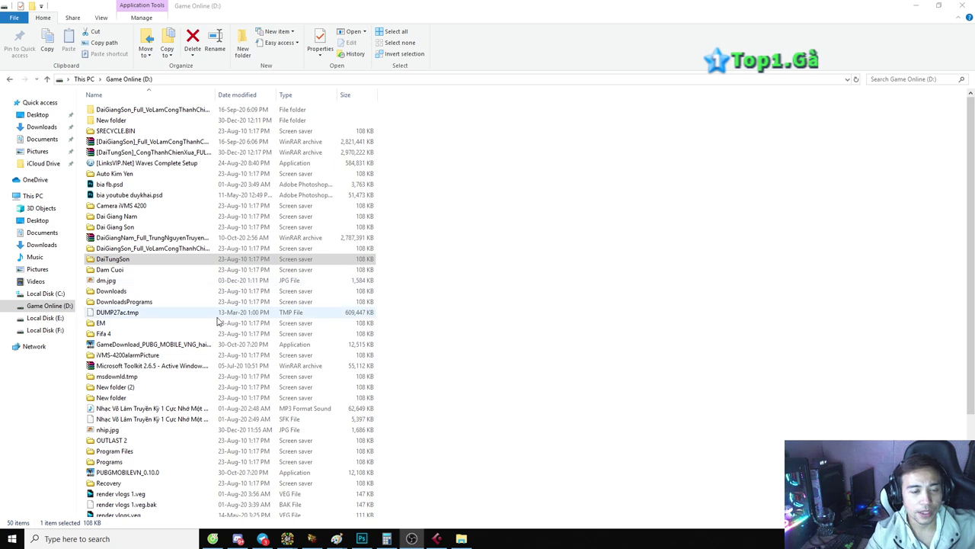
Step: Open D:\DaiTungSon with its 54 extracted files and select the vggame application
click(111, 259)
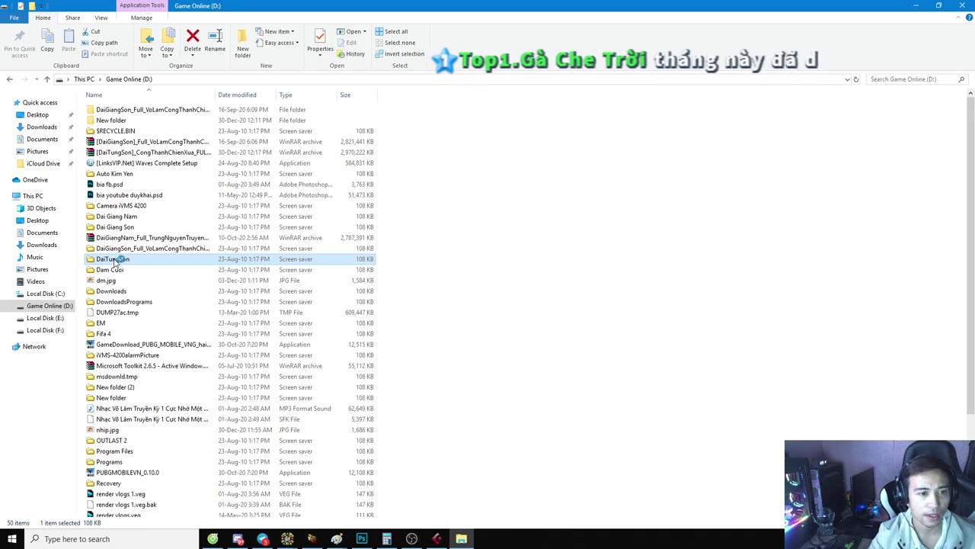
double_click(114, 260)
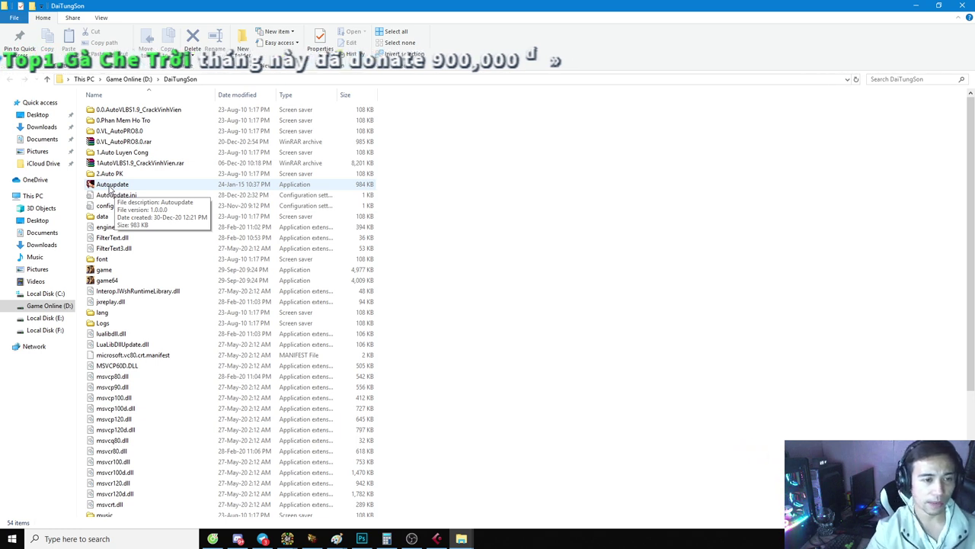
scroll(129, 279, down, 5)
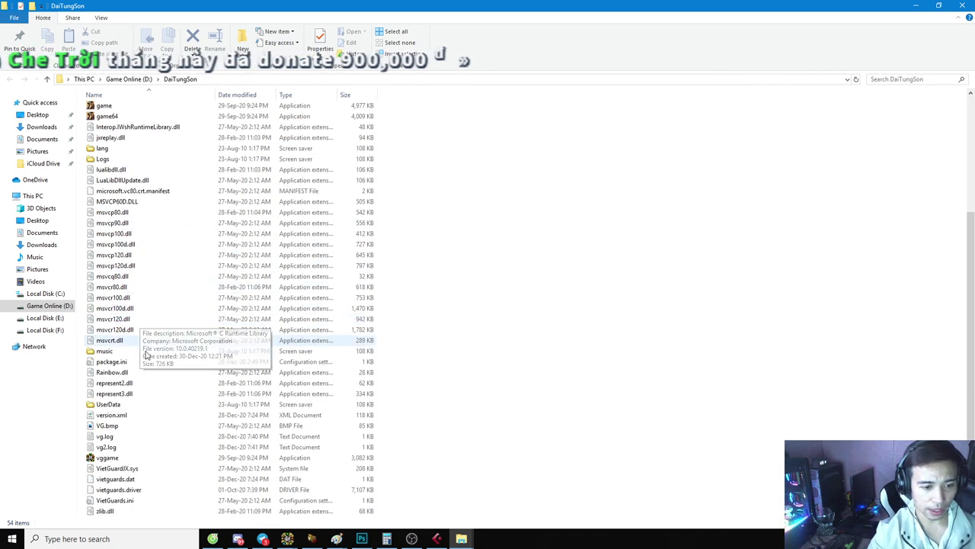
click(106, 457)
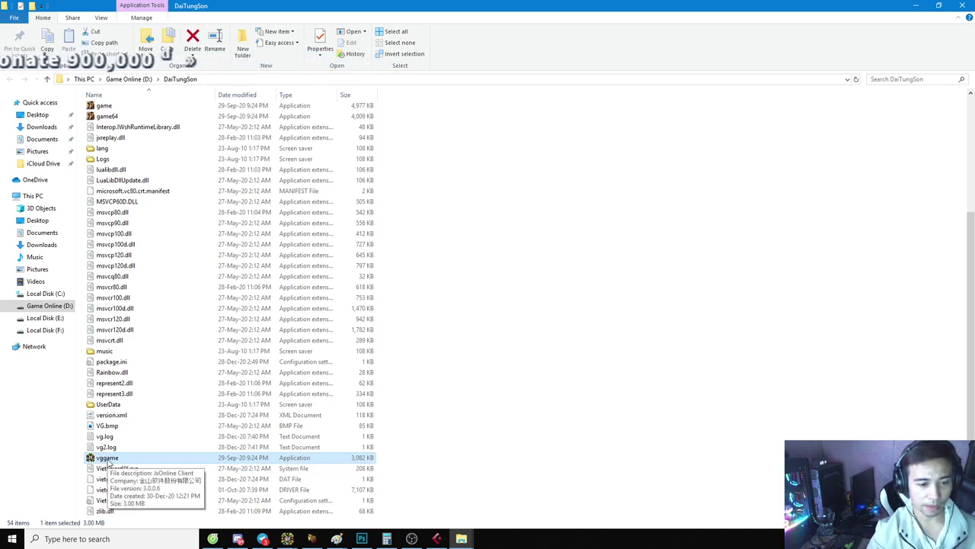
Step: For all users, set vggame to run as administrator in 16-bit reduced colour mode
right_click(109, 461)
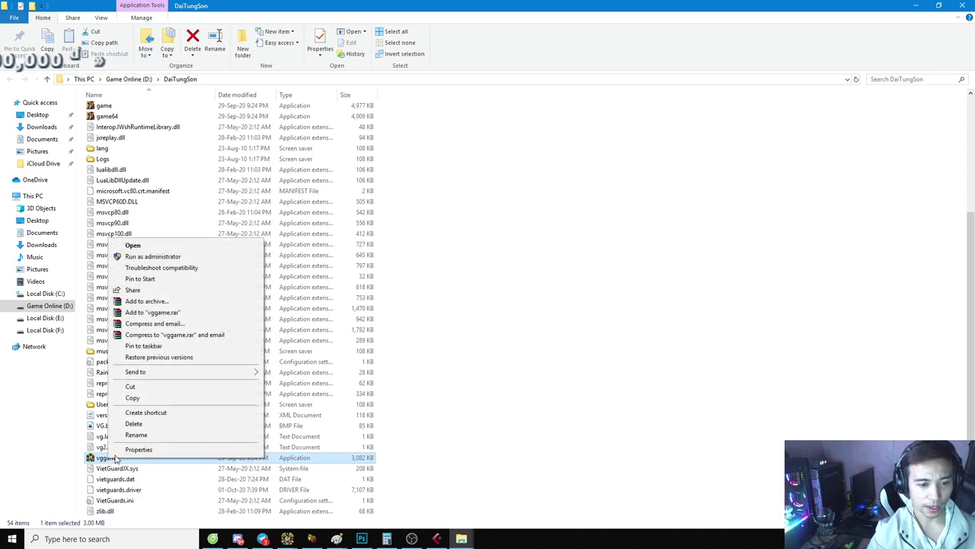
click(145, 449)
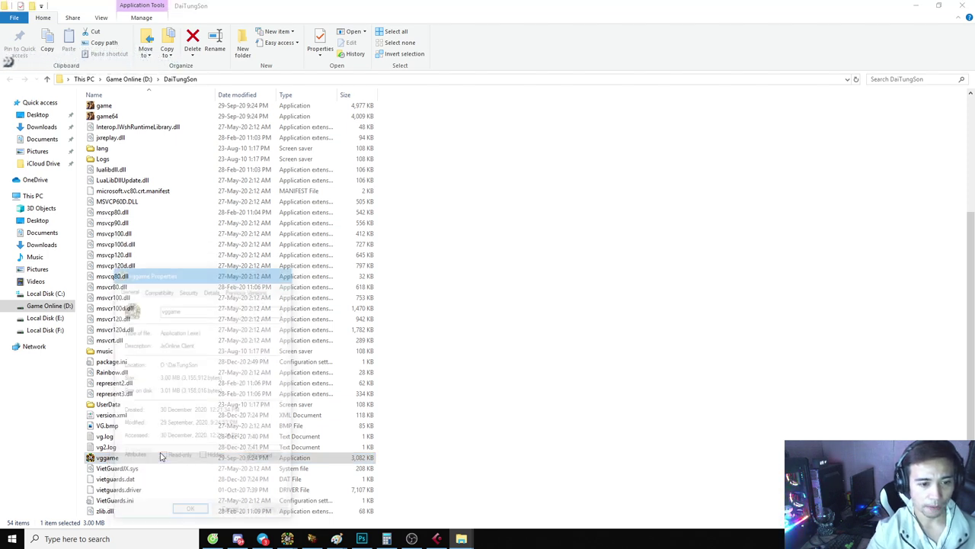
drag(170, 275, 233, 230)
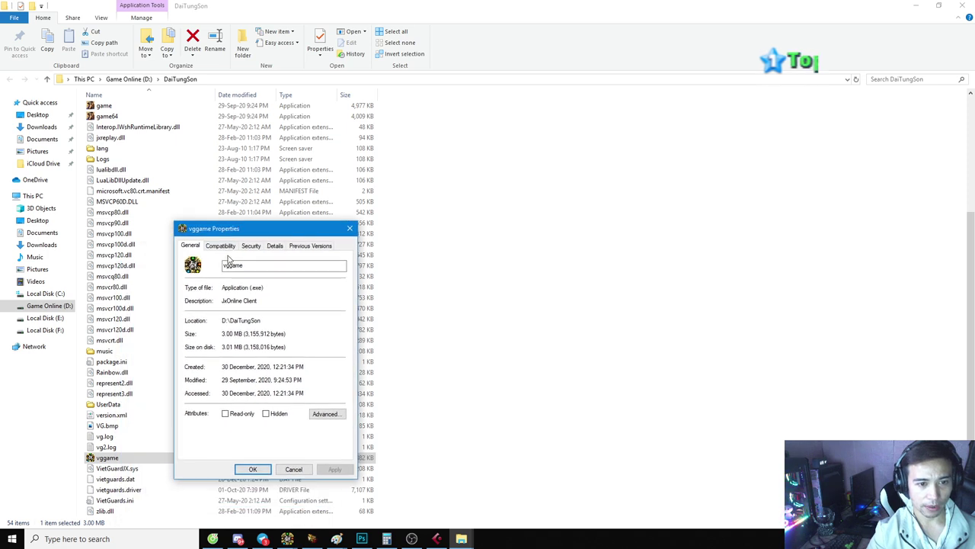
click(219, 246)
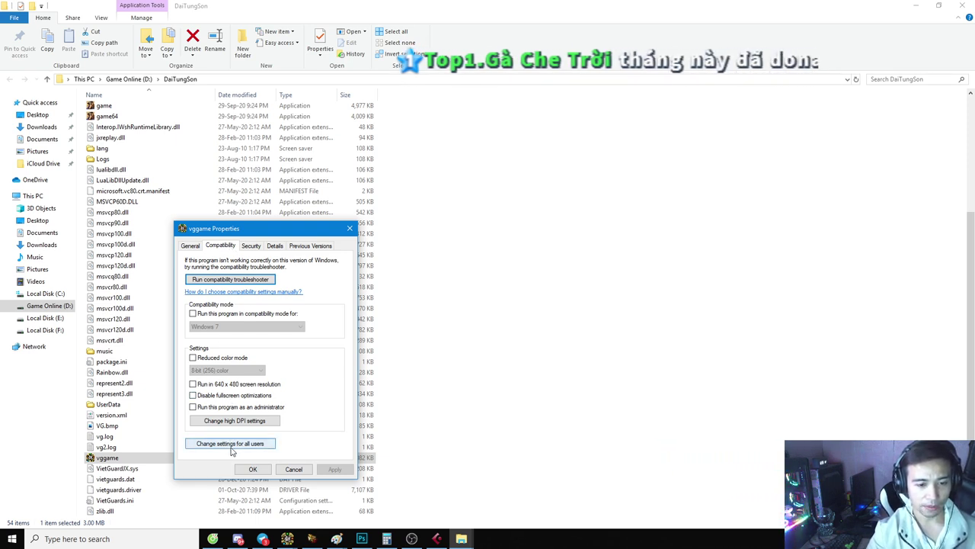
click(231, 443)
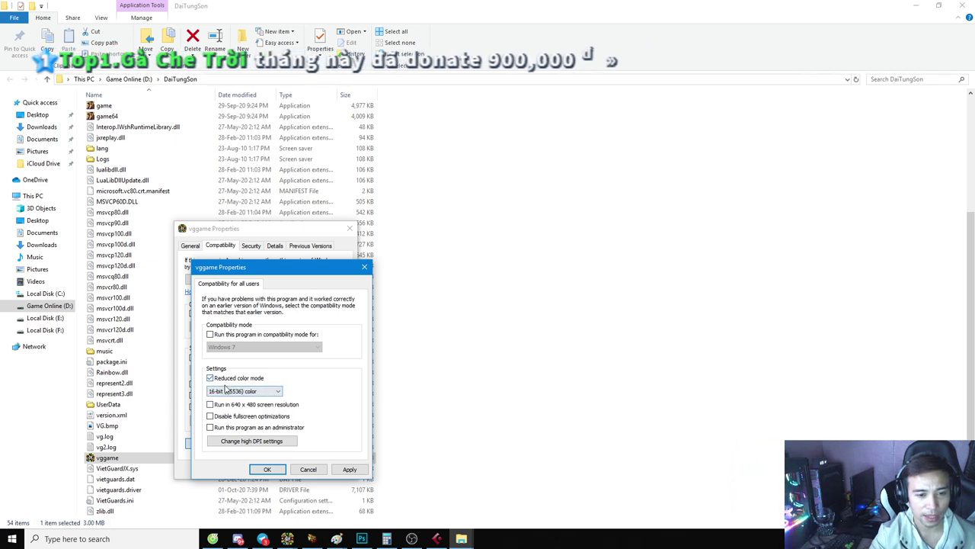
drag(248, 273, 311, 244)
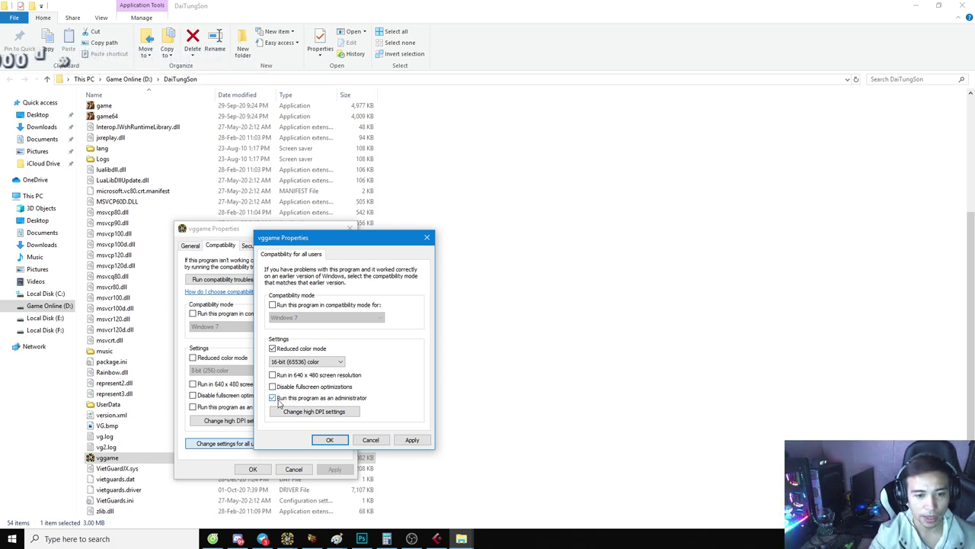
click(330, 440)
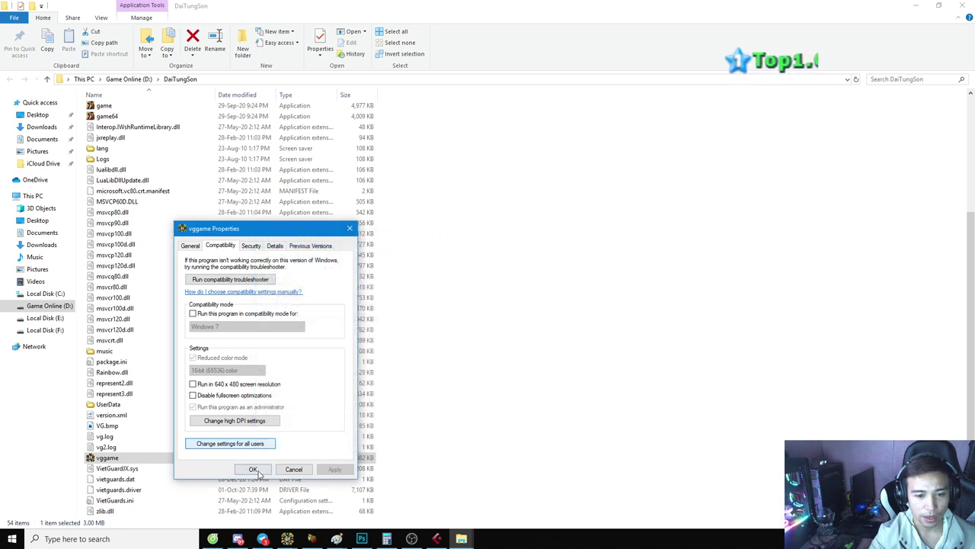
click(252, 468)
scroll(126, 427, up, 5)
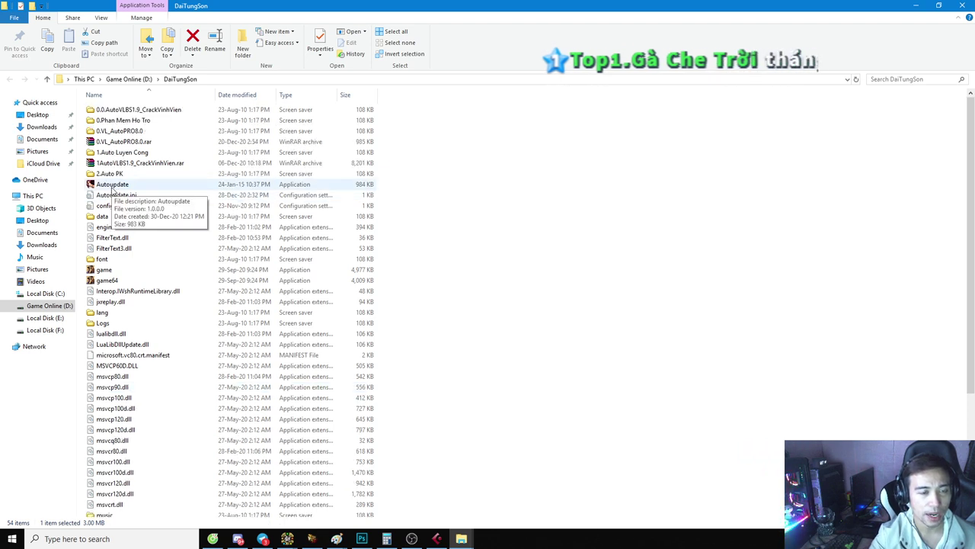
click(111, 190)
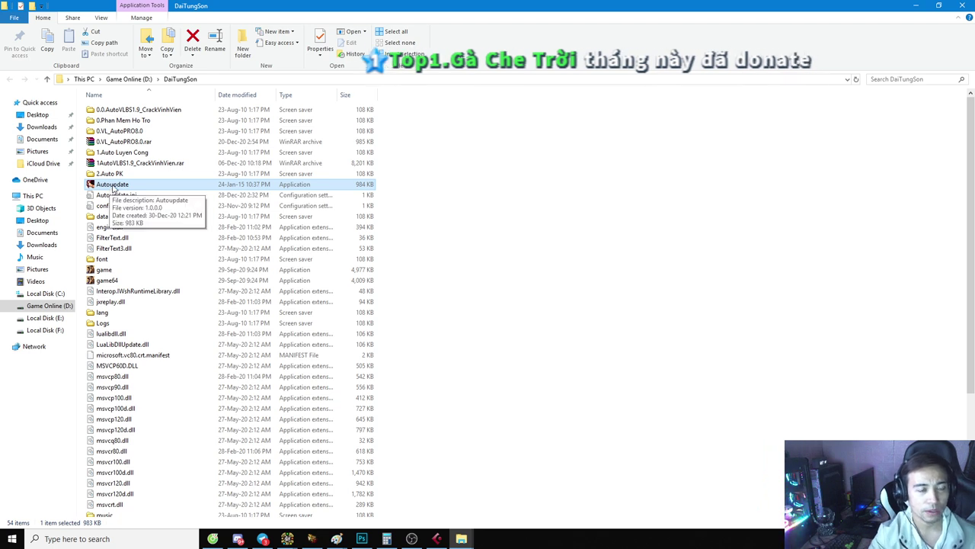
Step: Turn on Run this program as an administrator for all users on Autoupdate
right_click(113, 189)
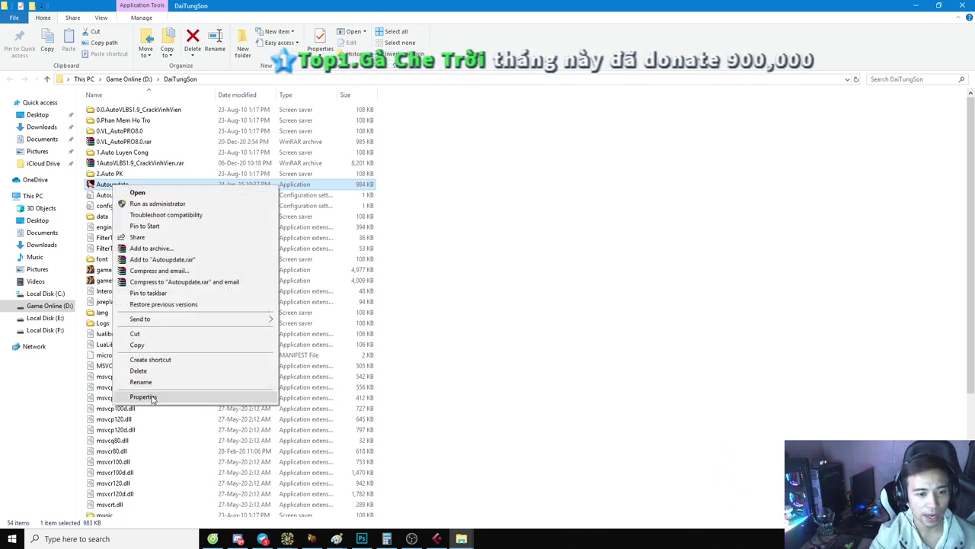
click(153, 398)
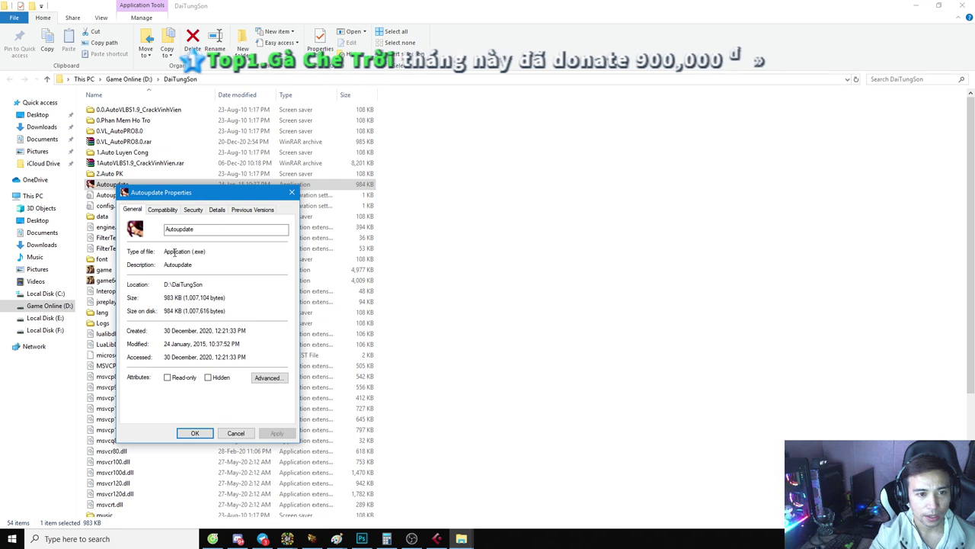
drag(214, 194, 275, 179)
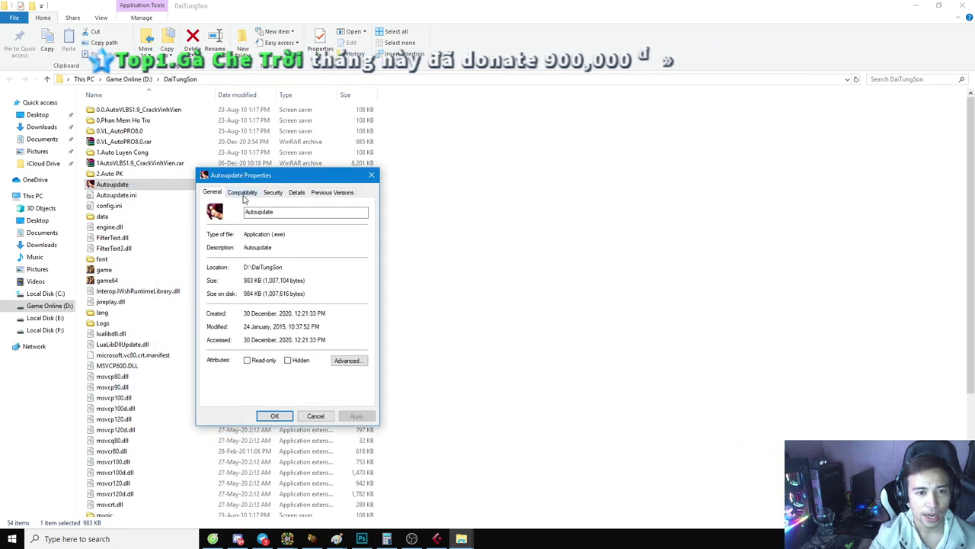
click(242, 193)
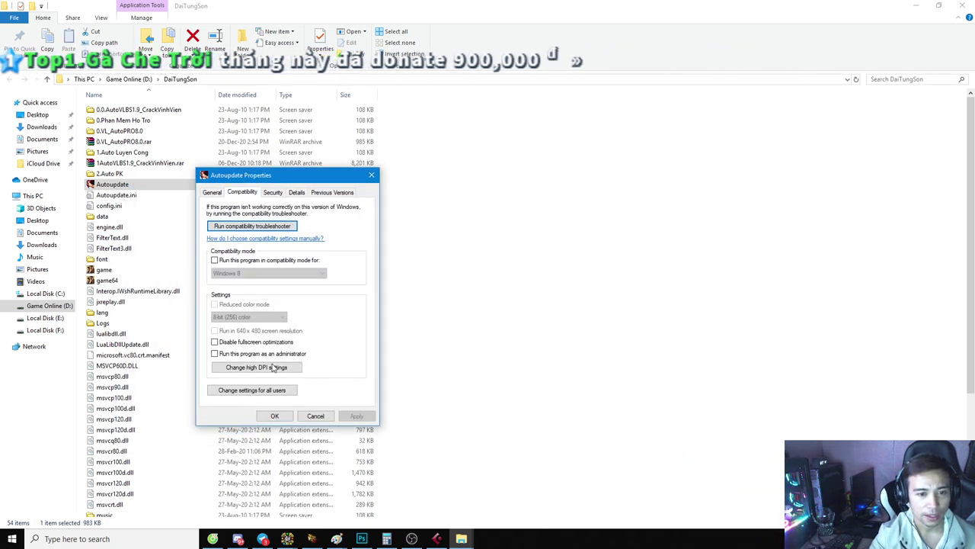
click(260, 392)
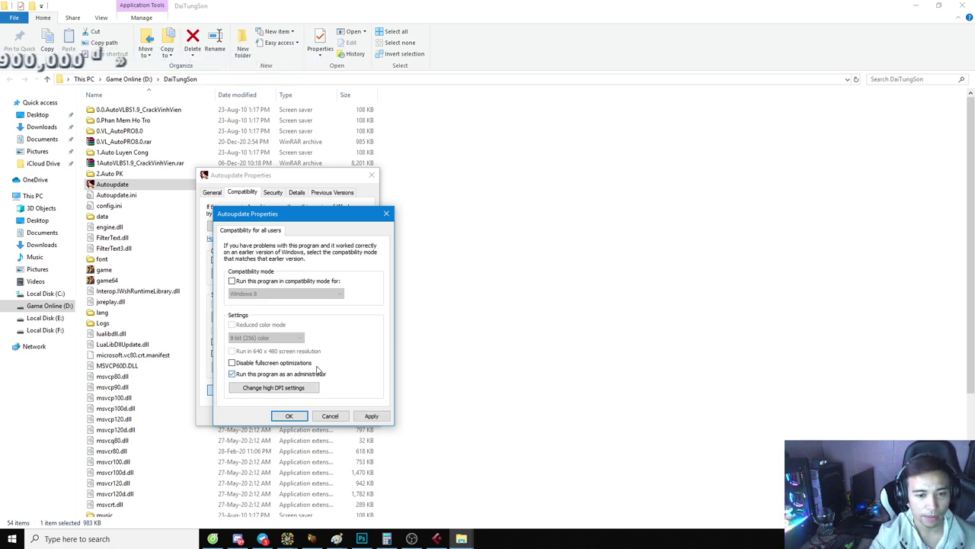
click(283, 415)
click(275, 416)
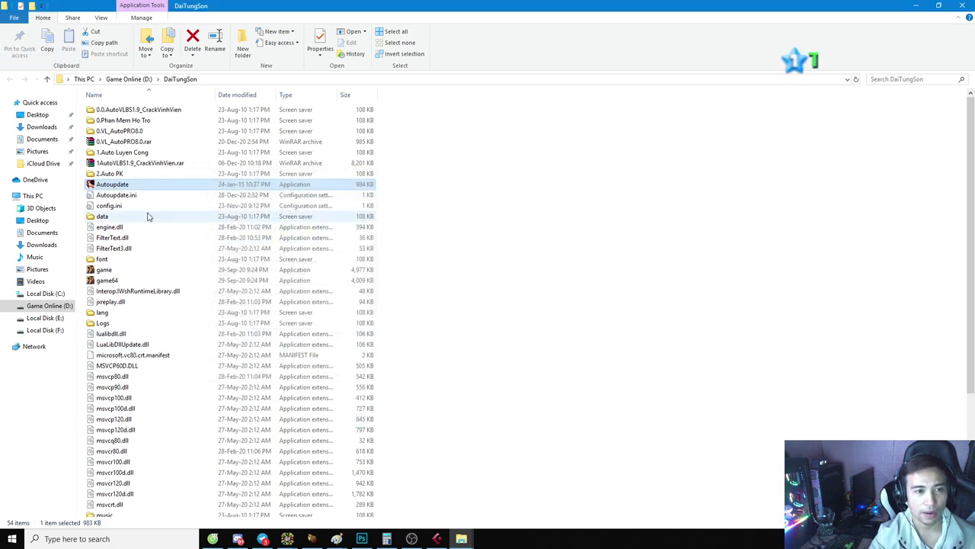
Step: Send an Autoupdate shortcut to the desktop, then close the File Explorer window
right_click(109, 190)
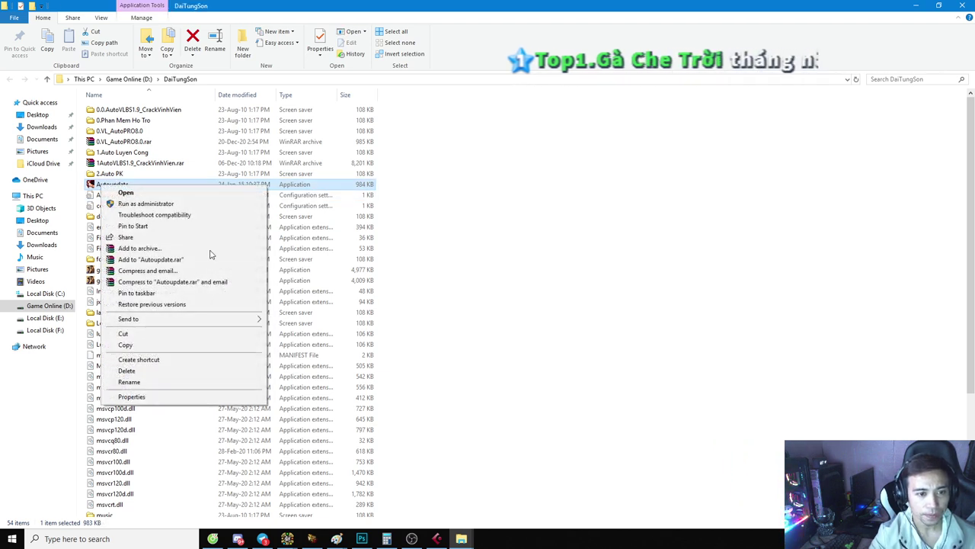
mouse_move(222, 319)
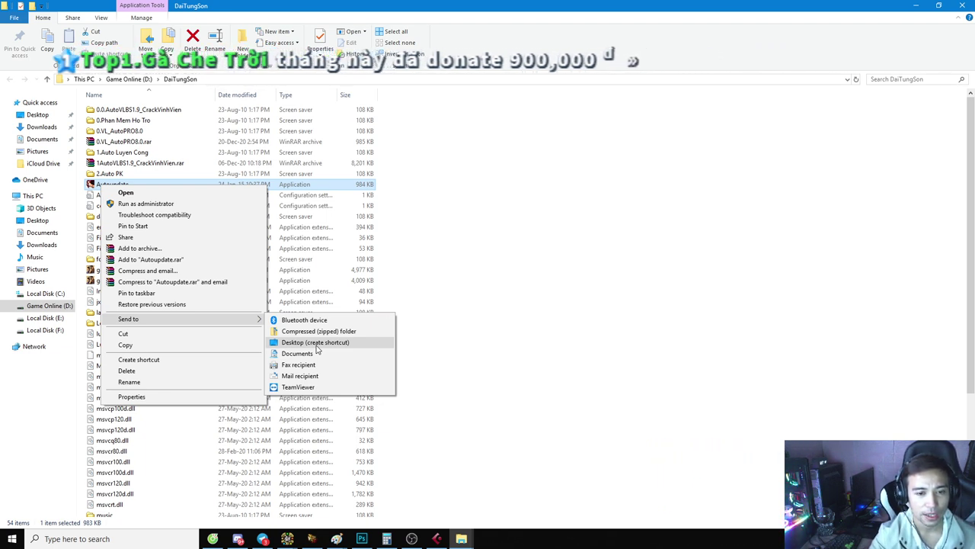
click(315, 344)
key(BackSpace)
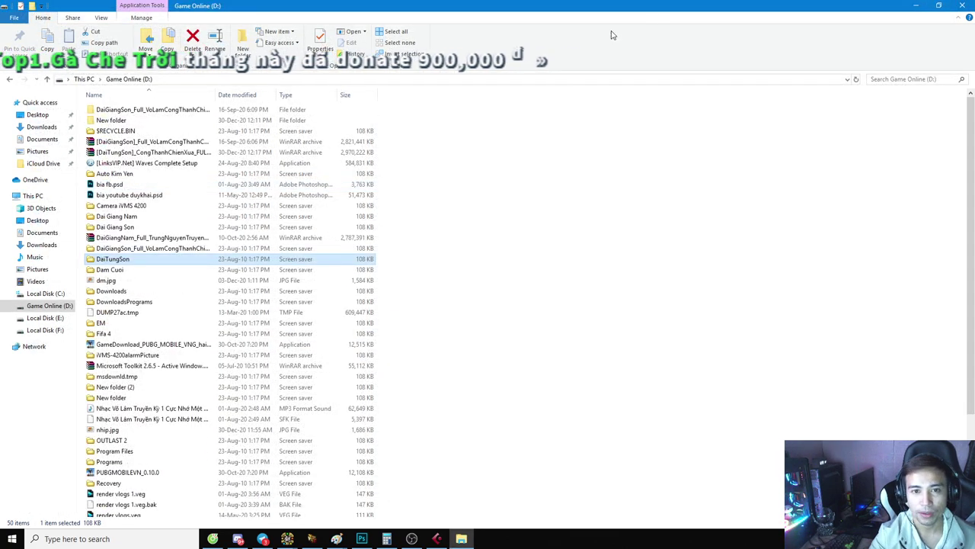
click(963, 5)
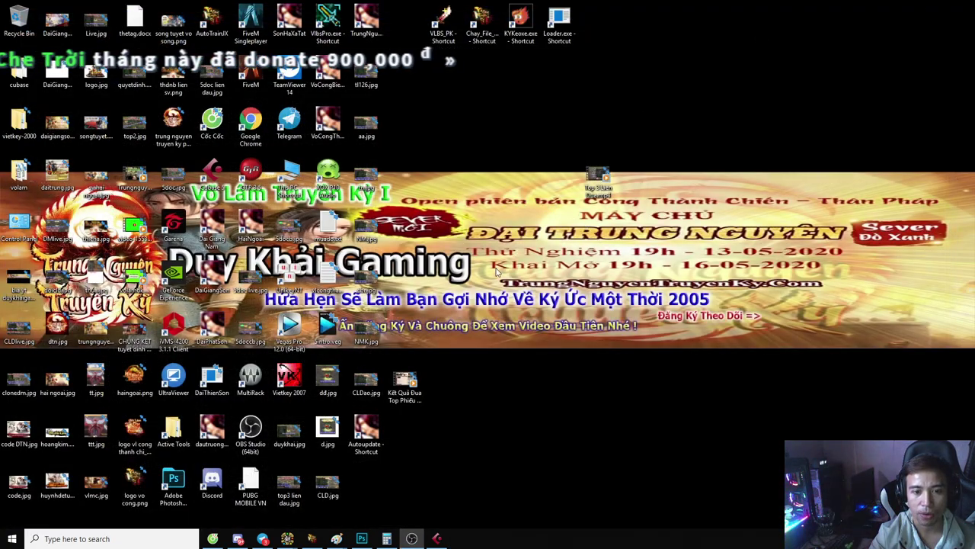
Step: Move the shortcut to the top icon row, rename it DaiTungSon, and launch it
drag(366, 434, 405, 72)
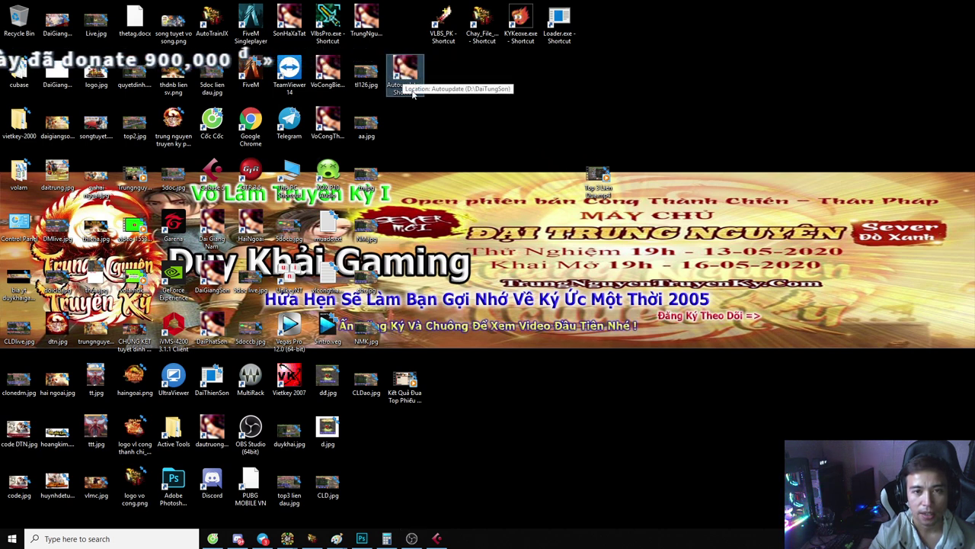
right_click(405, 72)
click(459, 272)
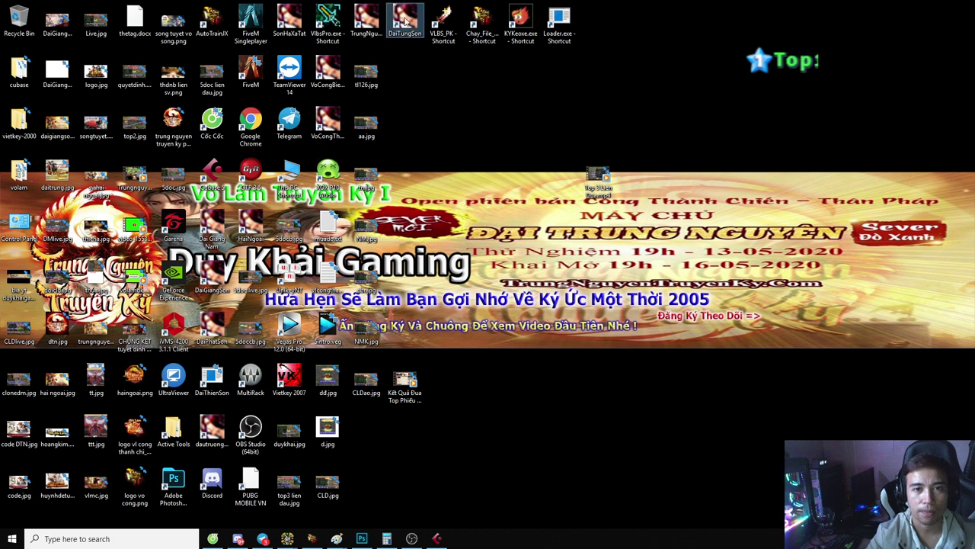
double_click(404, 21)
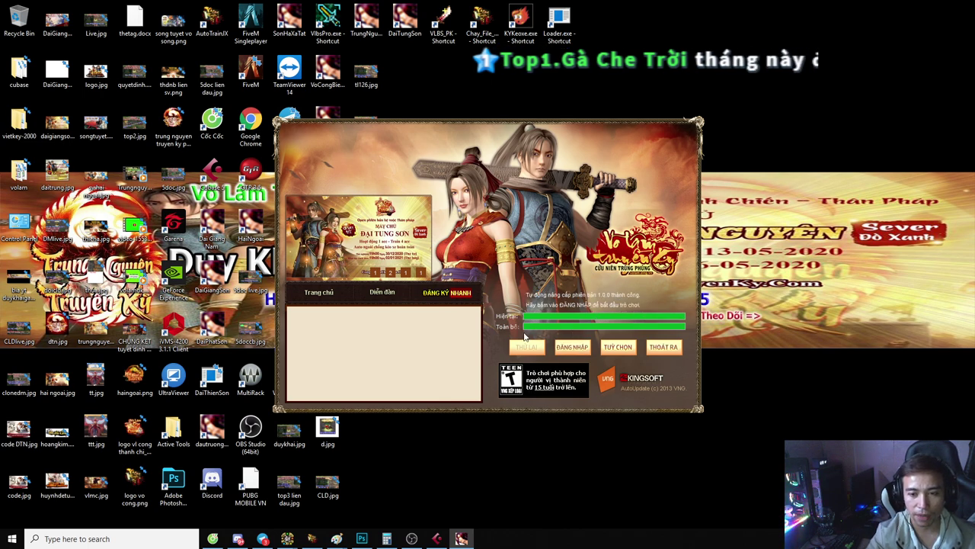
Step: Launch Vo Lam Truyen Ky, passing the reminder notice and confirming the game server
click(570, 349)
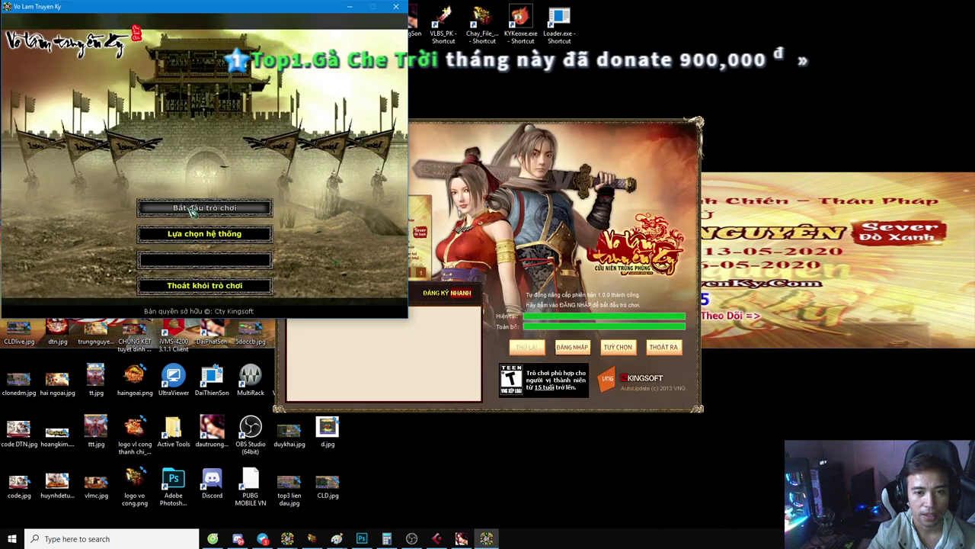
click(193, 211)
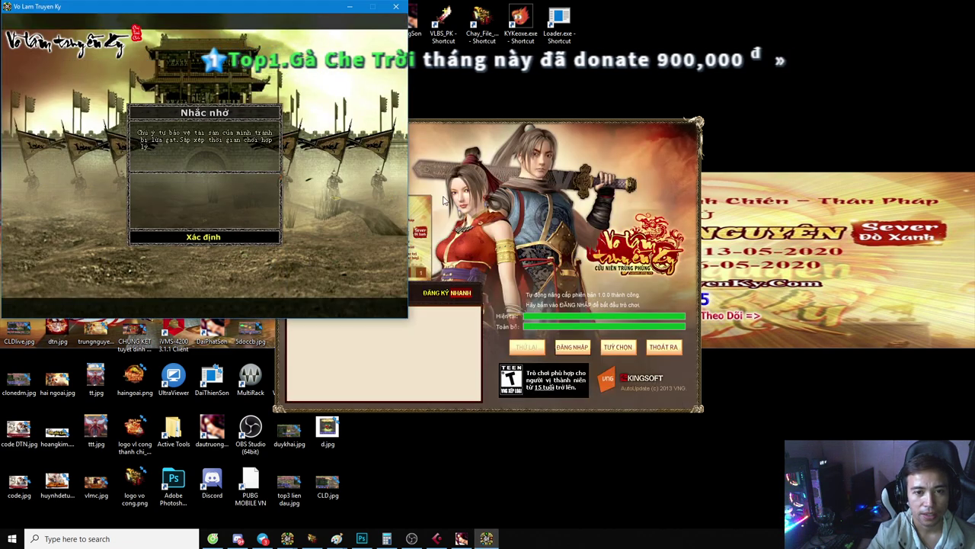
key(Return)
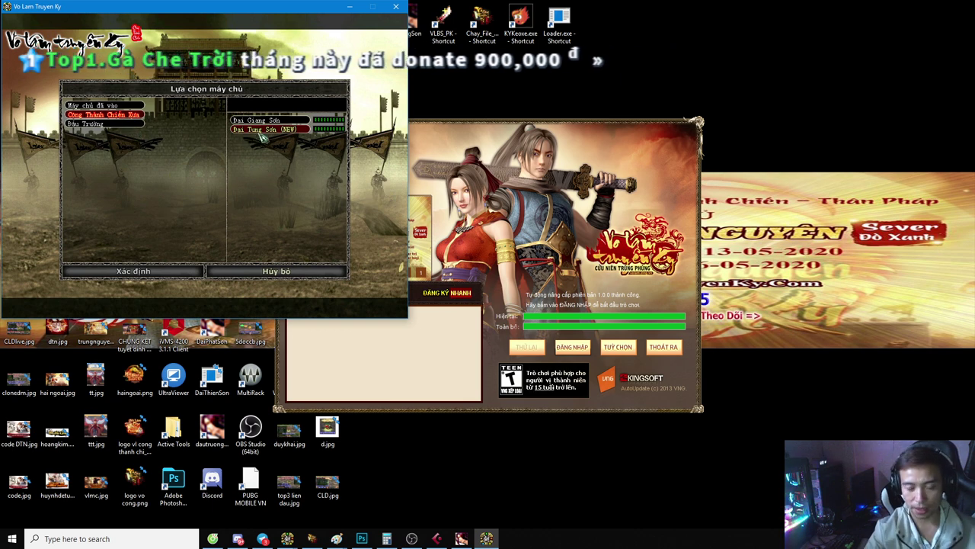
key(Return)
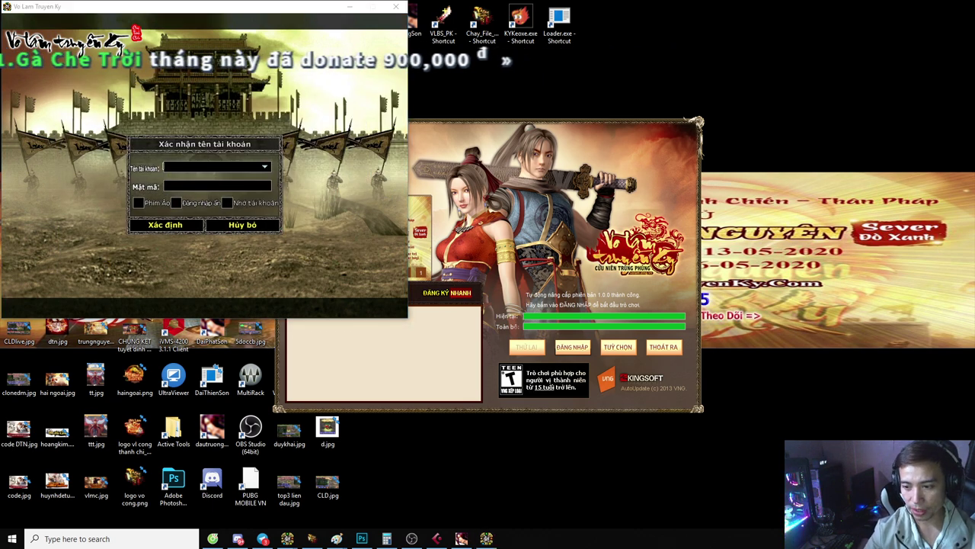
click(212, 171)
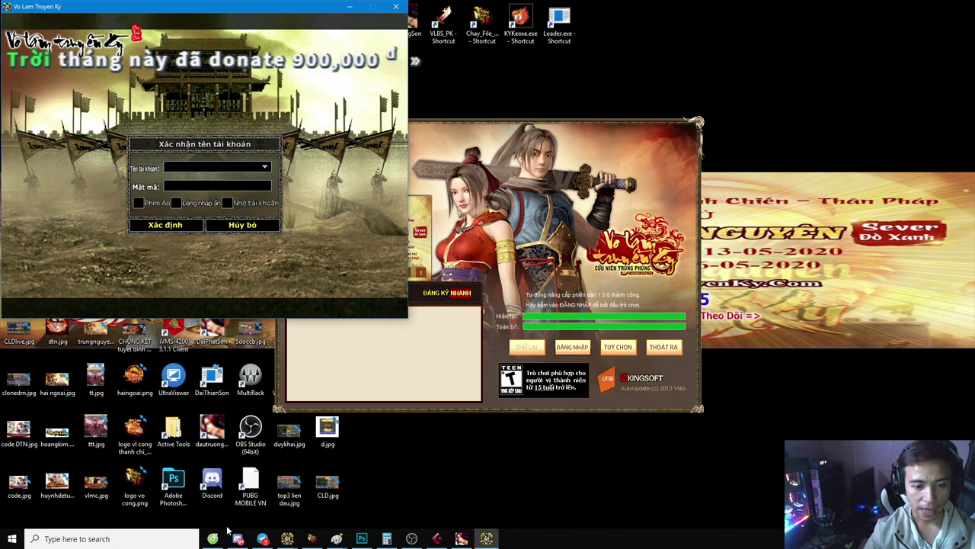
Step: Check the Google Drive tab in the browser, then return to the game's download page tab
click(217, 537)
click(258, 6)
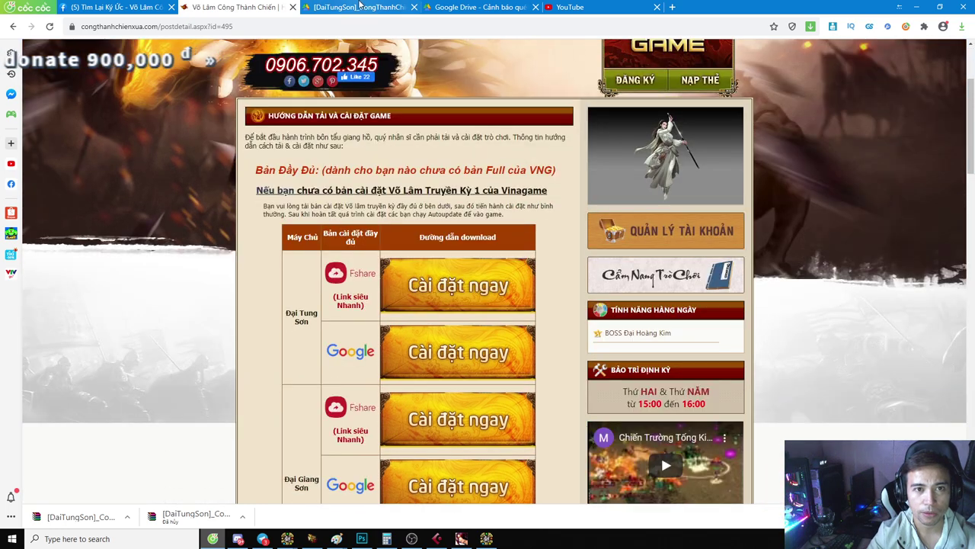
click(360, 6)
key(ctrl+shift+Tab)
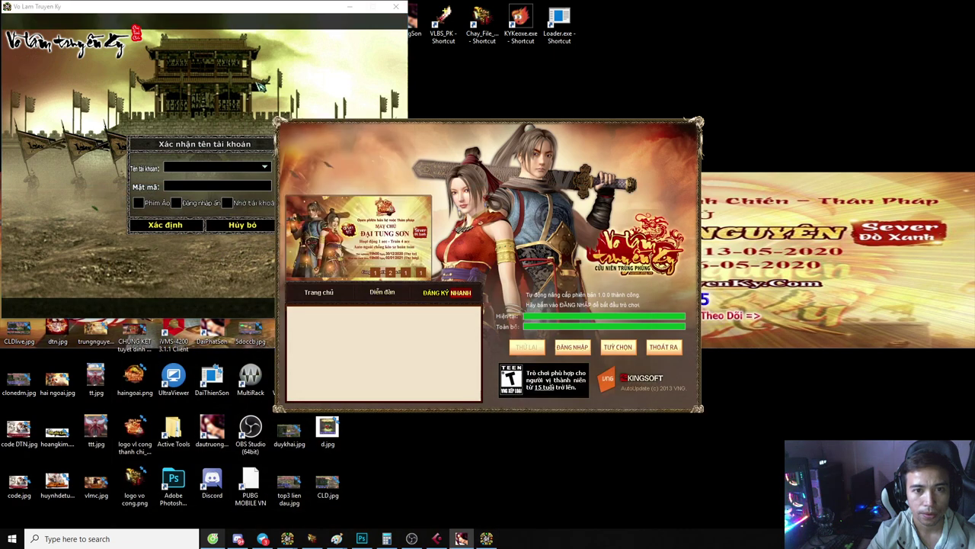
Step: Cancel login and server selection, open and close Tùy chọn, then start the game again
click(212, 274)
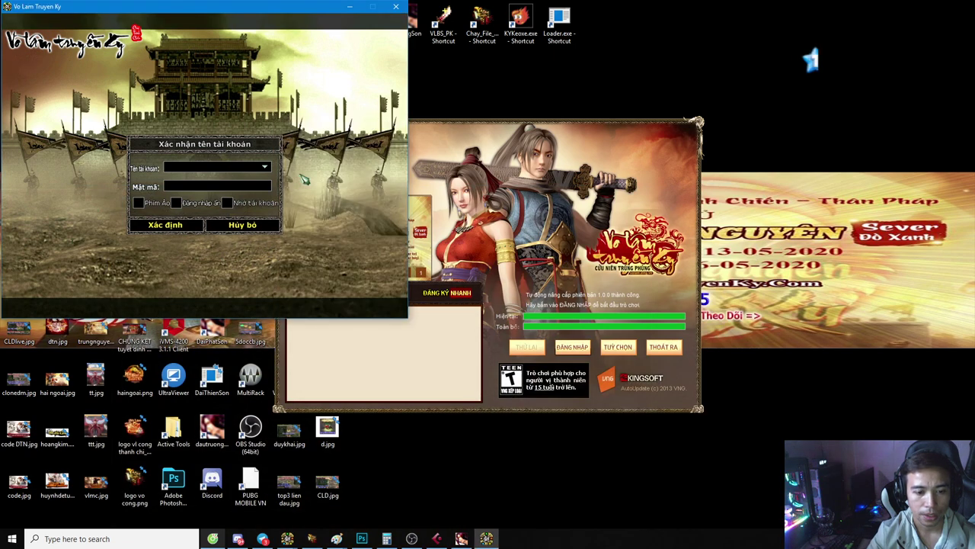
click(236, 226)
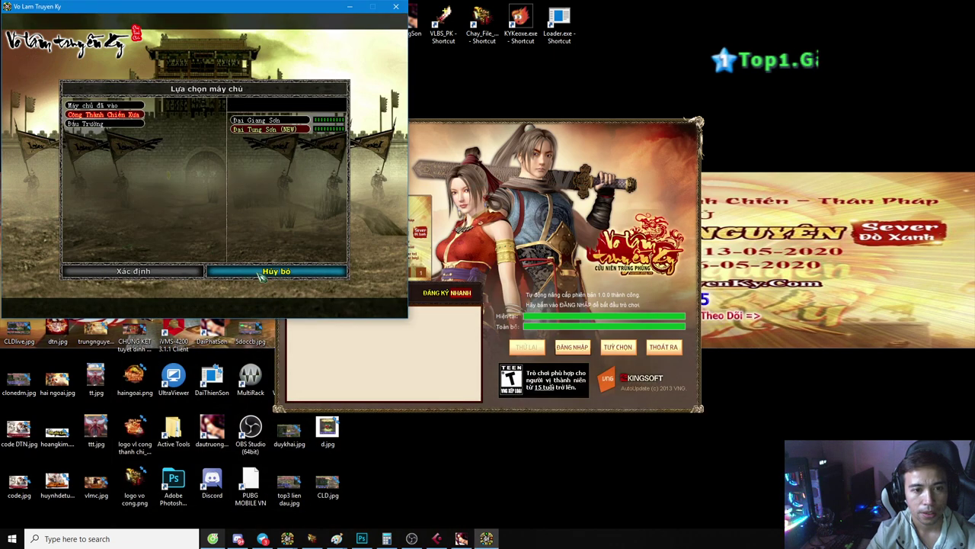
click(263, 272)
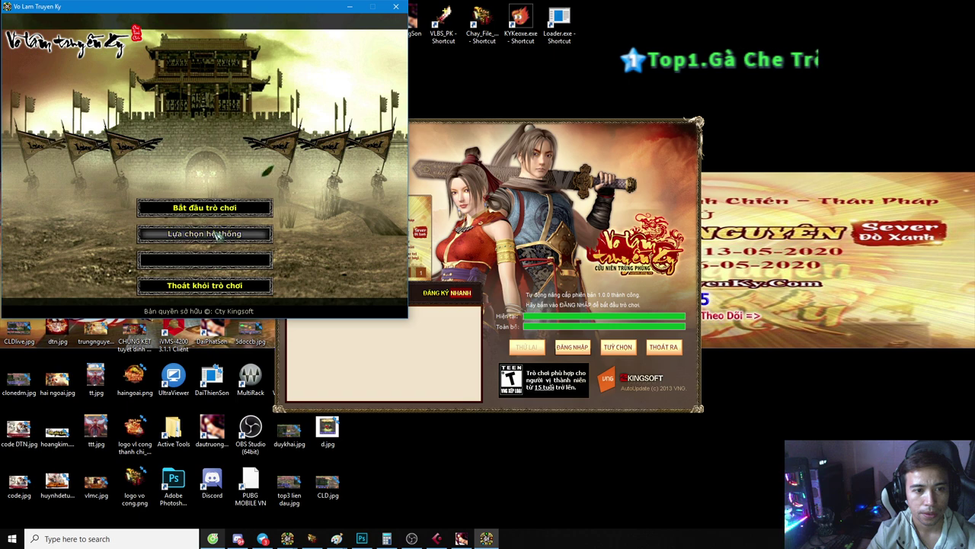
click(212, 236)
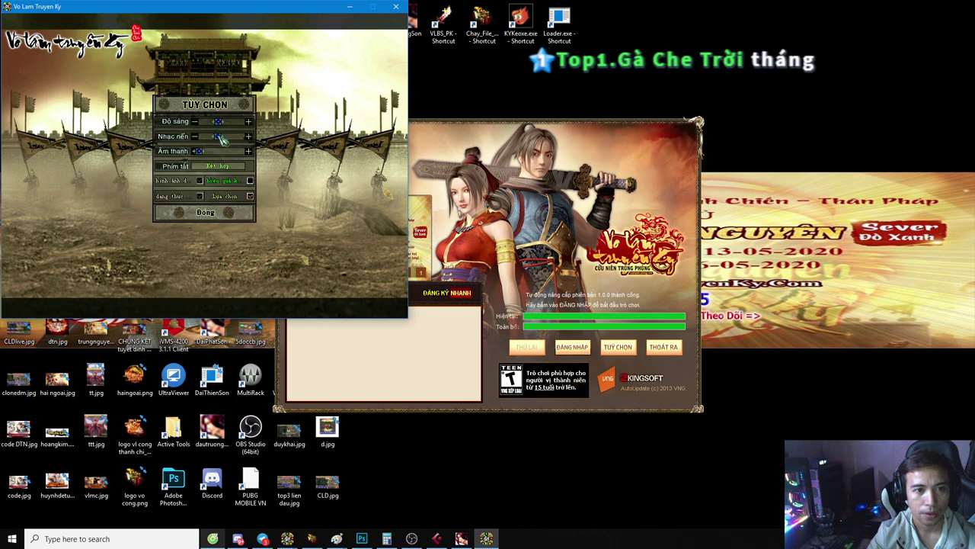
click(208, 214)
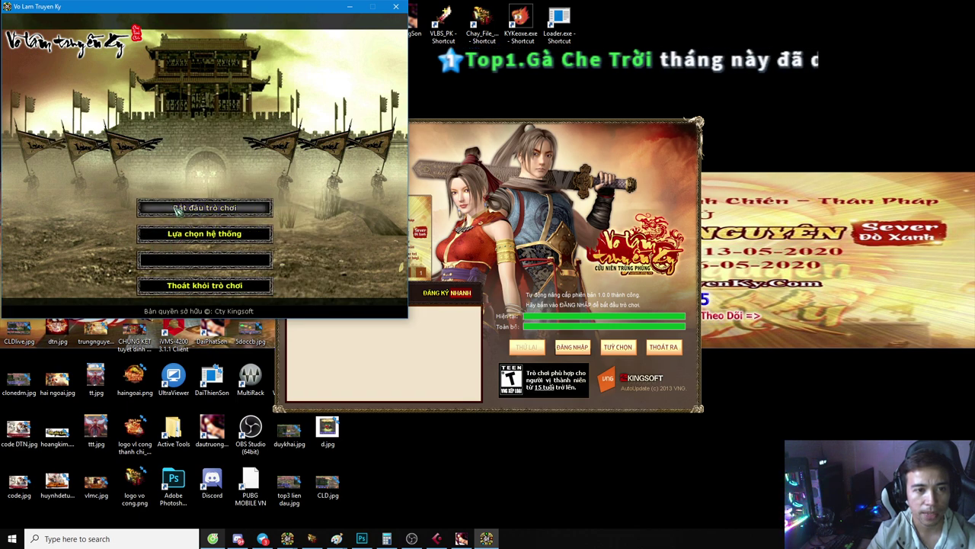
click(177, 213)
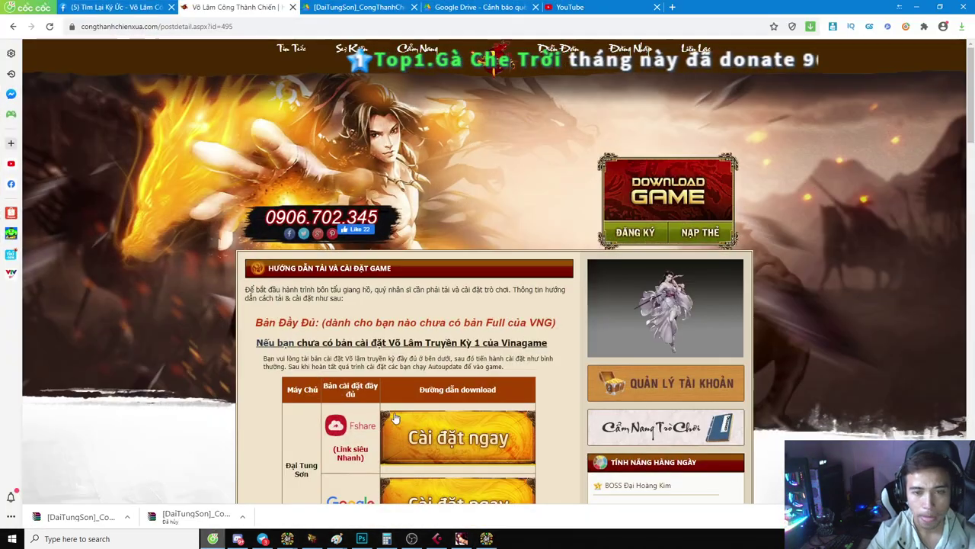
Step: Trim the address to the congthanhchienxua.com home page and open the ĐĂNG KÝ registration page
click(244, 28)
click(244, 28)
key(BackSpace)
key(BackSpace)
key(BackSpace)
key(BackSpace)
key(BackSpace)
key(BackSpace)
key(BackSpace)
key(BackSpace)
key(BackSpace)
key(BackSpace)
key(BackSpace)
key(BackSpace)
key(BackSpace)
key(BackSpace)
key(BackSpace)
key(BackSpace)
key(BackSpace)
key(BackSpace)
key(BackSpace)
key(BackSpace)
key(Return)
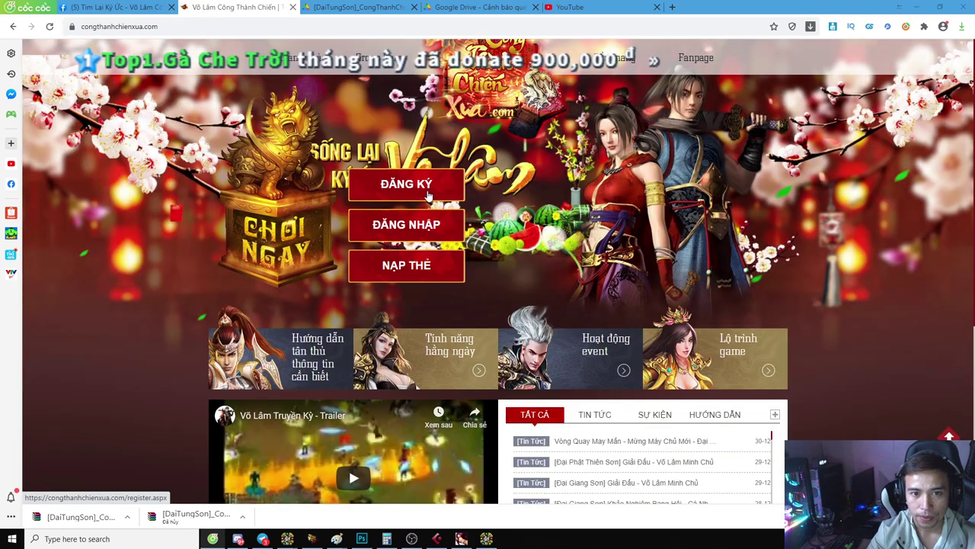
click(426, 194)
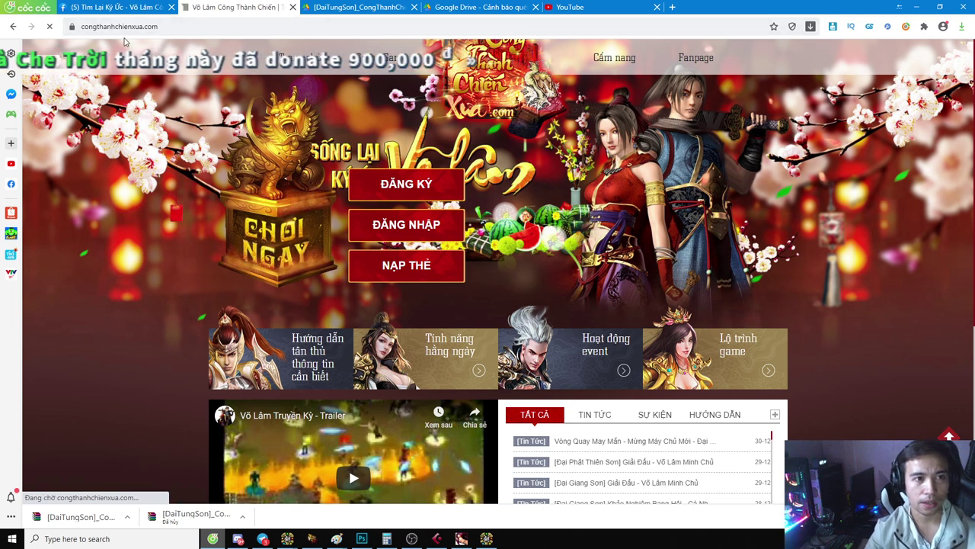
click(401, 191)
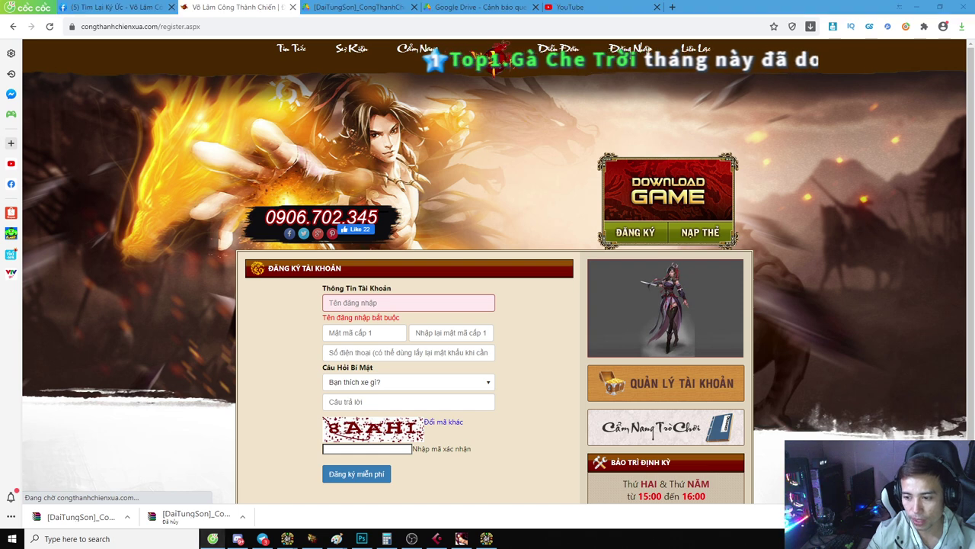
Step: Enter a login name and the account password in the registration form
click(359, 308)
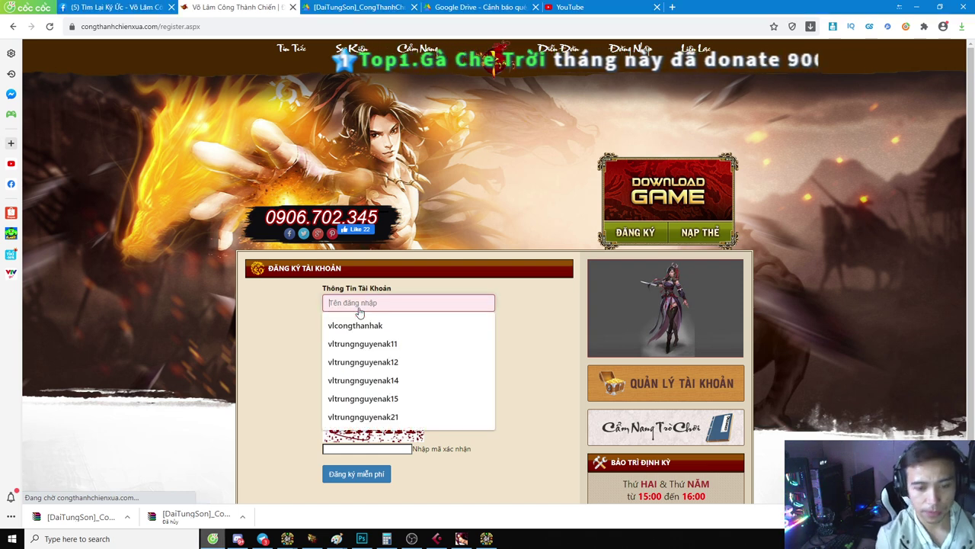
text(vlda)
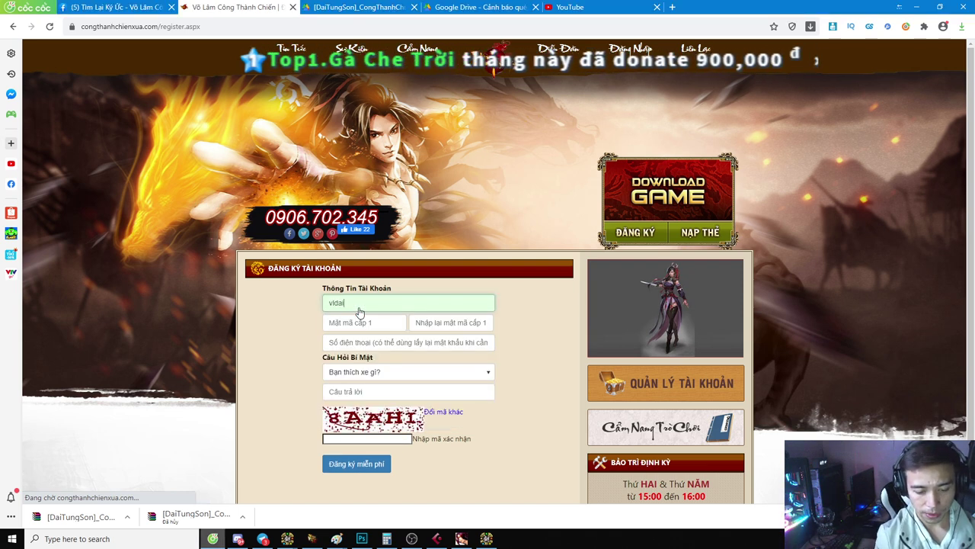
text(itungson1)
key(Tab)
text(**********)
key(Tab)
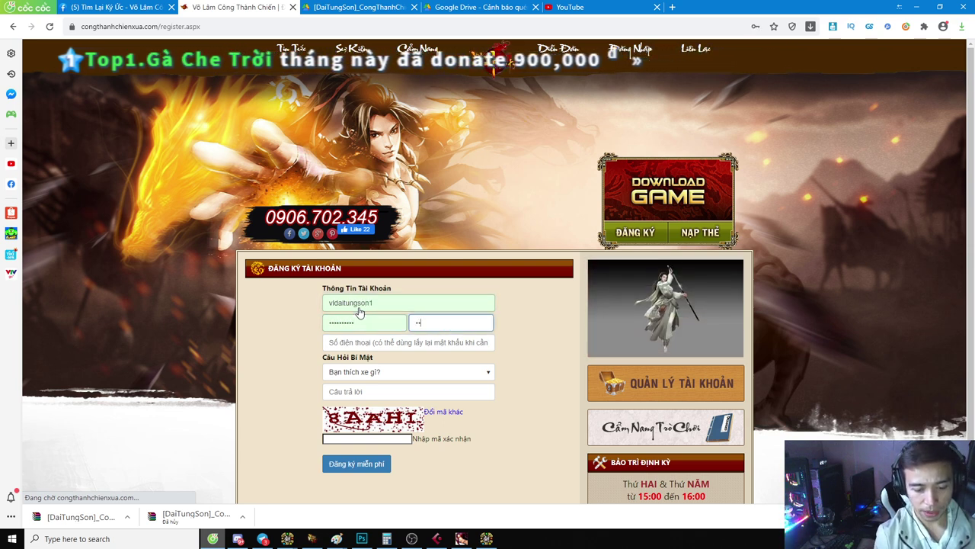
Step: Accept the suggested phone number, choose 'Tên trường tiểu học của bạn?', and submit with Đăng ký miễn phí
click(368, 342)
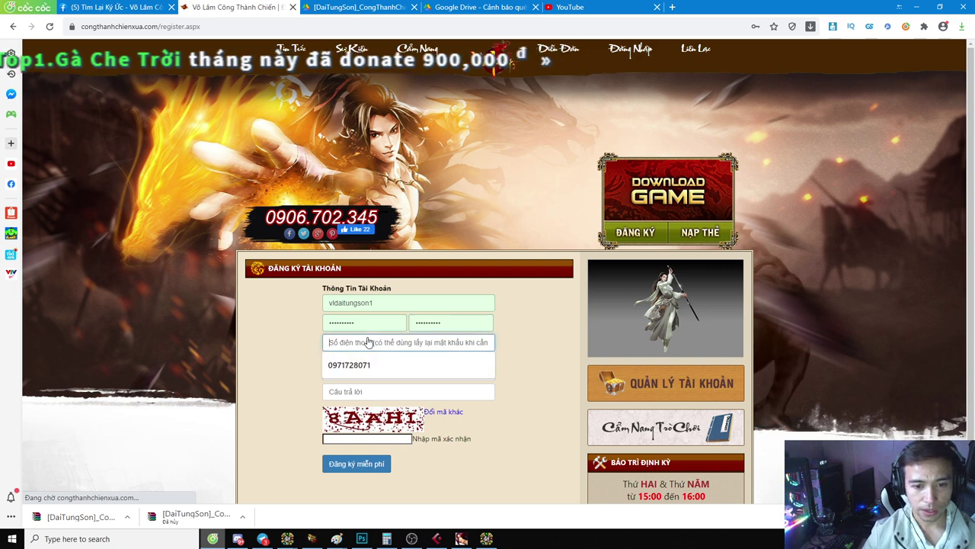
click(372, 364)
click(359, 371)
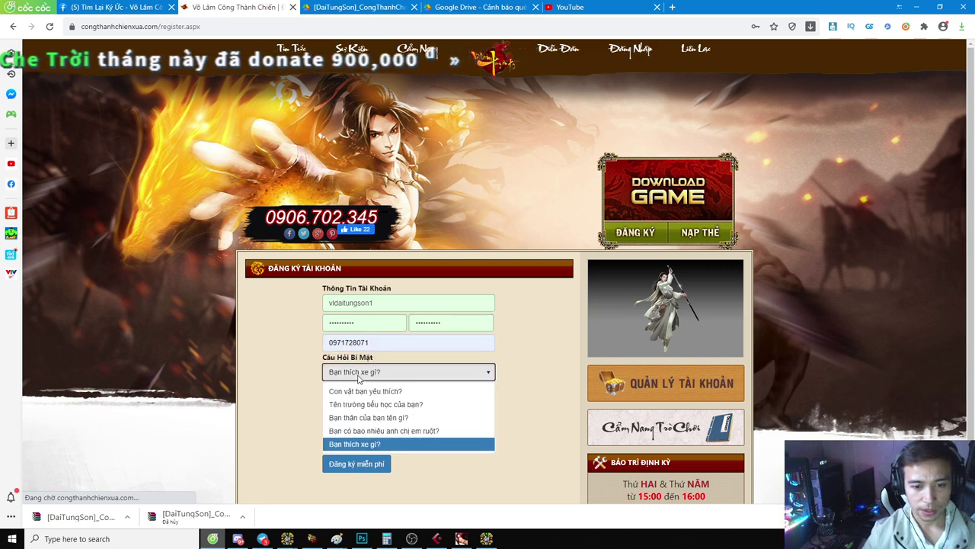
click(359, 379)
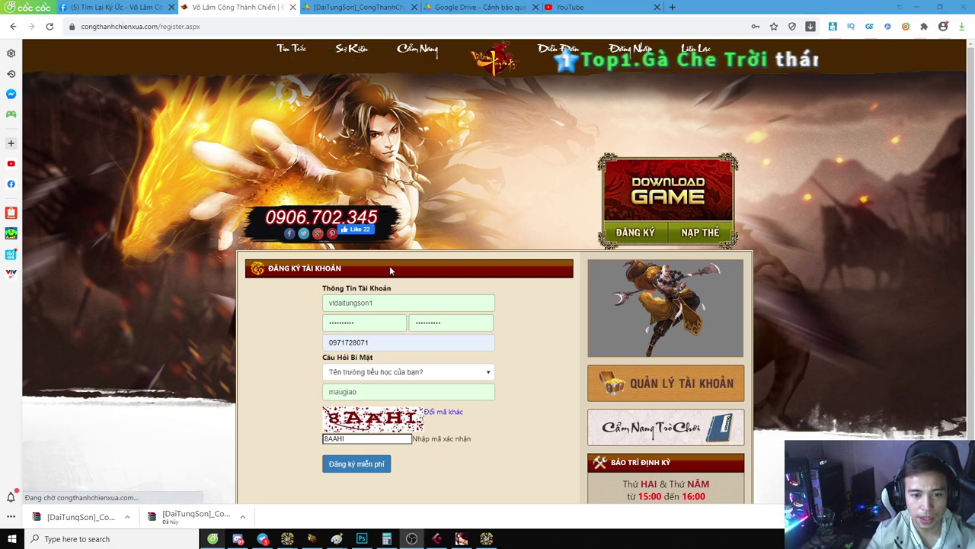
click(366, 467)
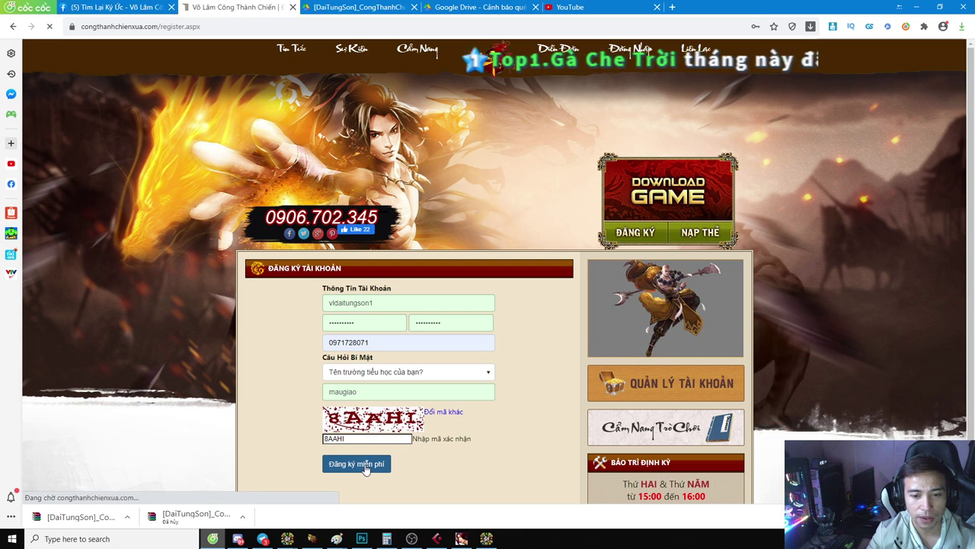